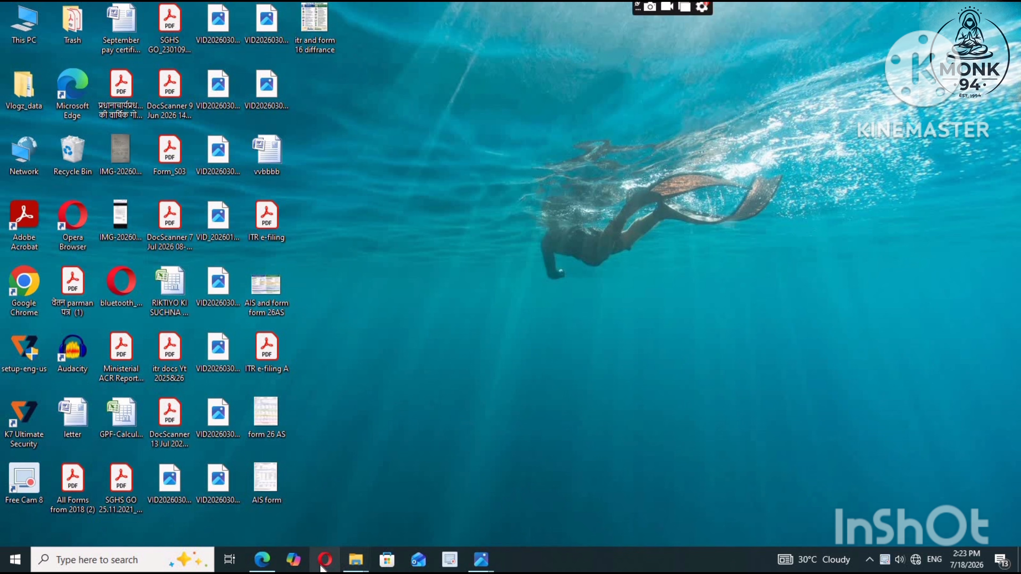
View the Form 26AS and AIS form images in the ITR documents PDF
{"action": "left_click", "coordinate": [262, 559]}
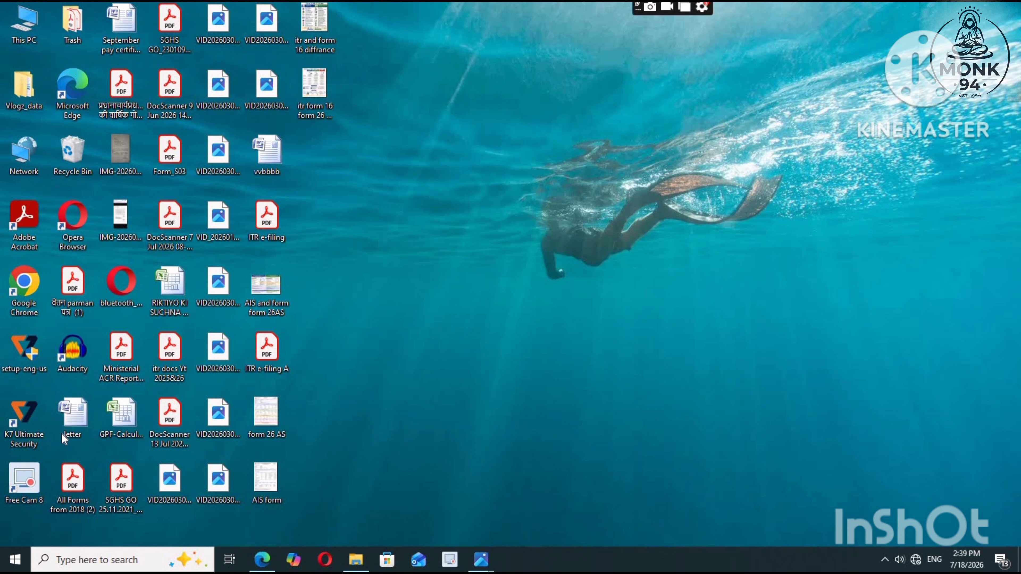
{"action": "mouse_move", "coordinate": [471, 567]}
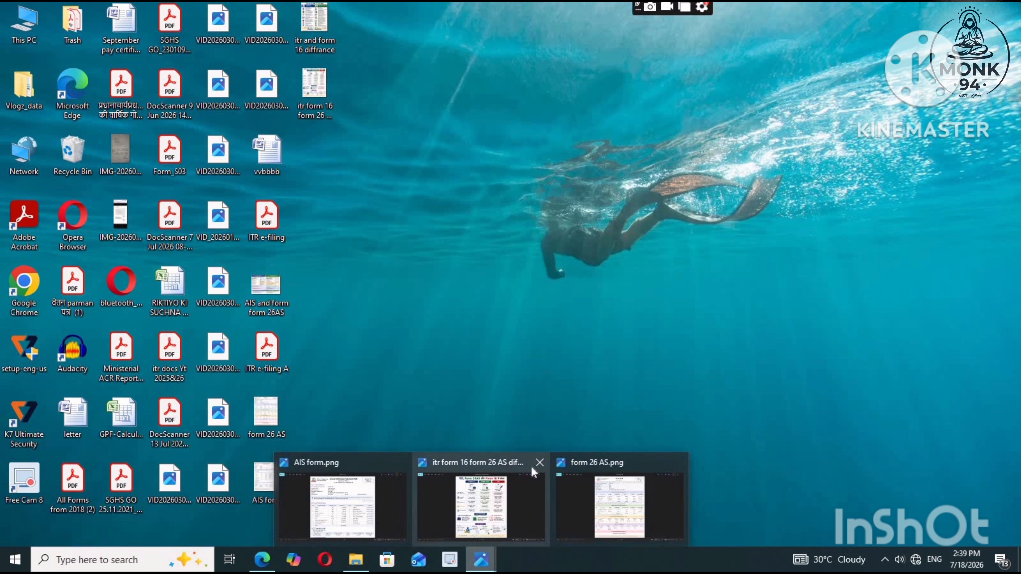
{"action": "left_click", "coordinate": [614, 498]}
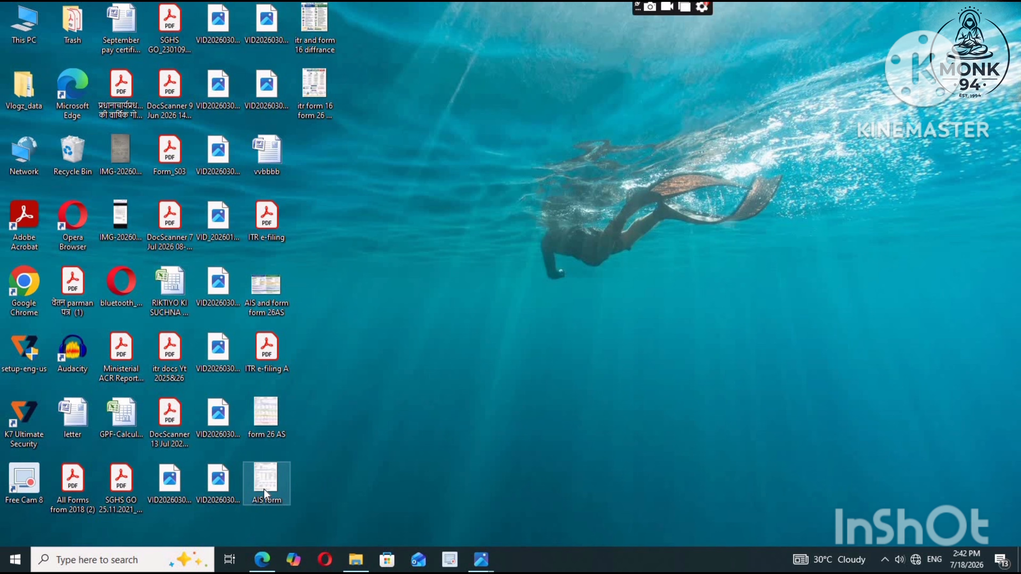
{"action": "mouse_move", "coordinate": [482, 568]}
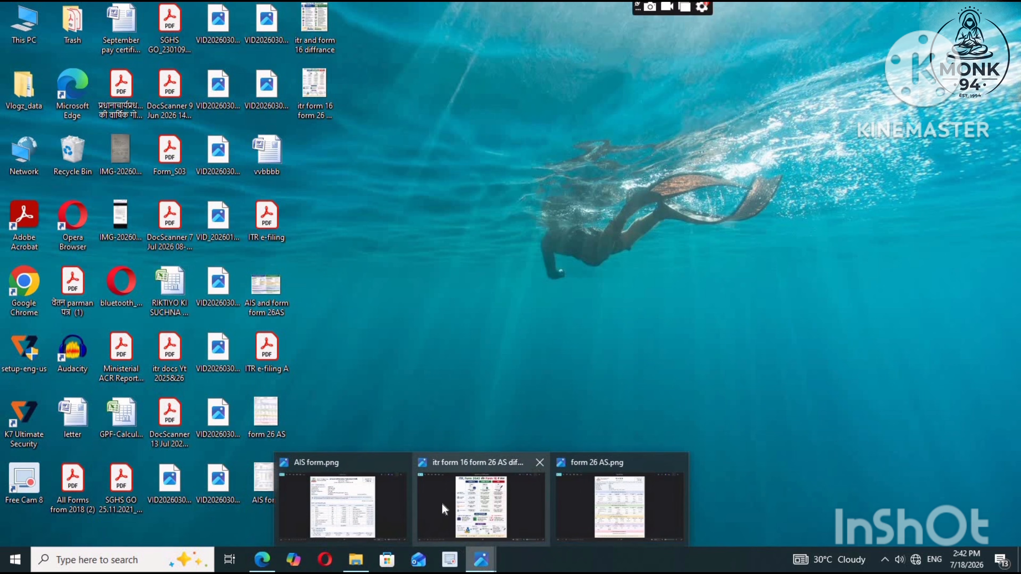
{"action": "left_click", "coordinate": [323, 494]}
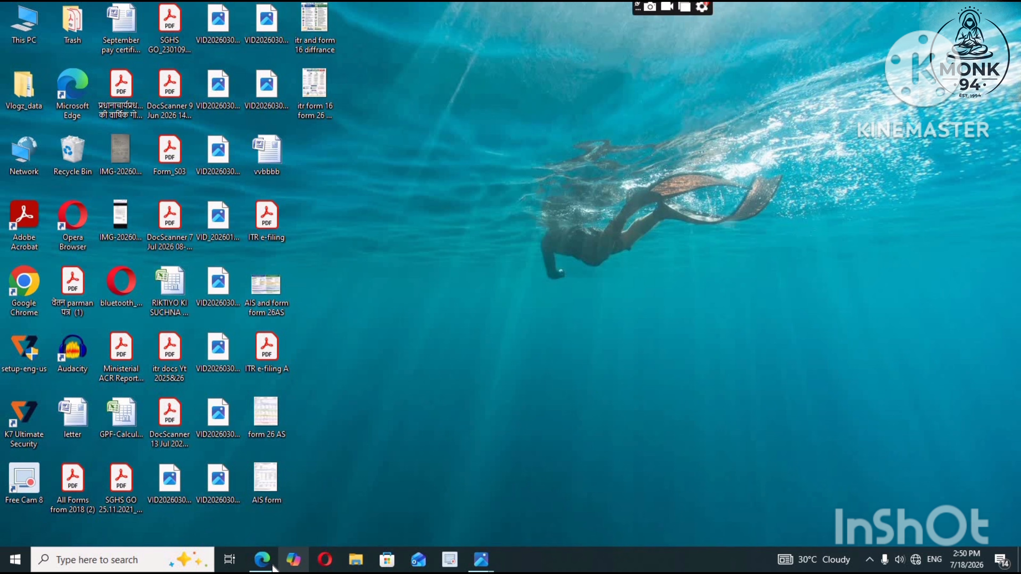
Read through the handwritten ITR-1 e-filing steps in ITR e-filing A.pdf
{"action": "left_click", "coordinate": [272, 552]}
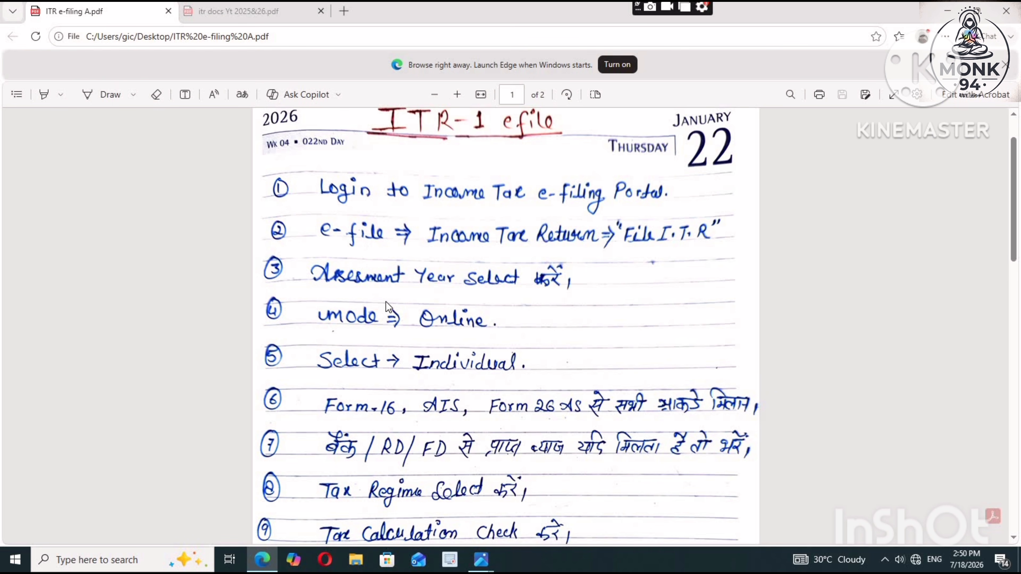
{"action": "scroll", "coordinate": [435, 382], "scroll_direction": "down", "scroll_amount": 3}
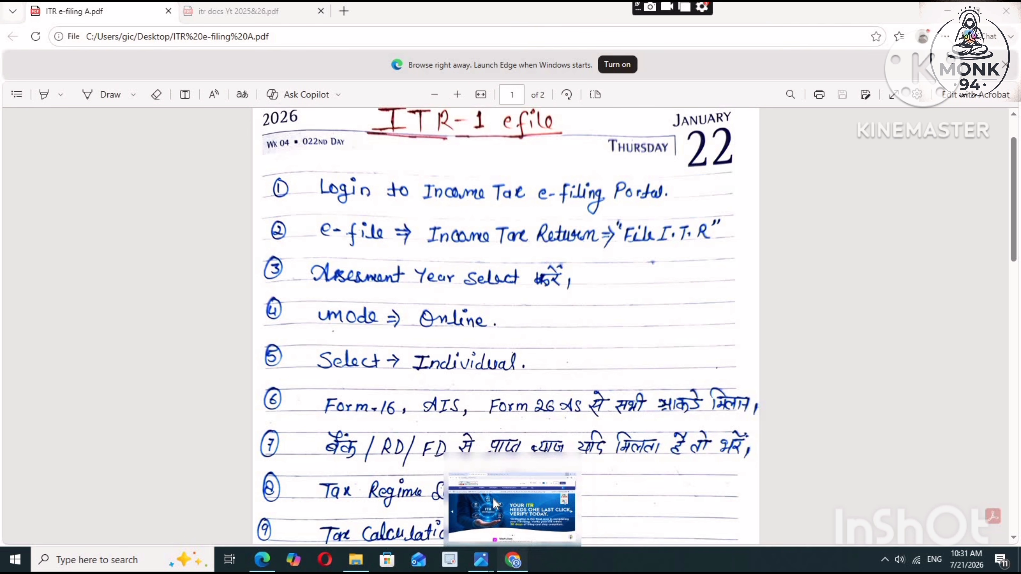
{"action": "left_click", "coordinate": [512, 564]}
Open the 'Income Tax Department: Home' result from the Google search results
{"action": "left_click", "coordinate": [35, 17]}
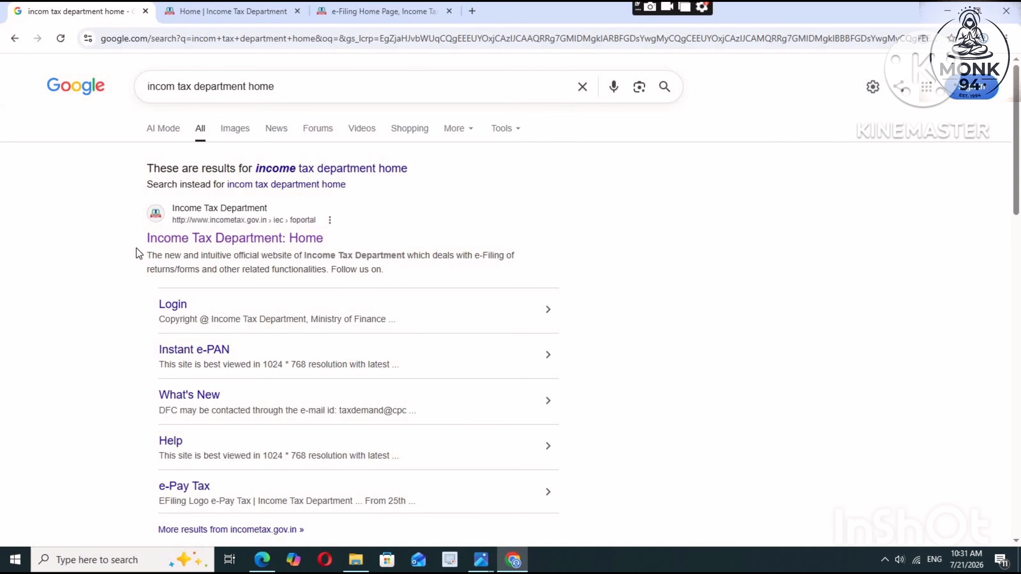
{"action": "left_click", "coordinate": [244, 239]}
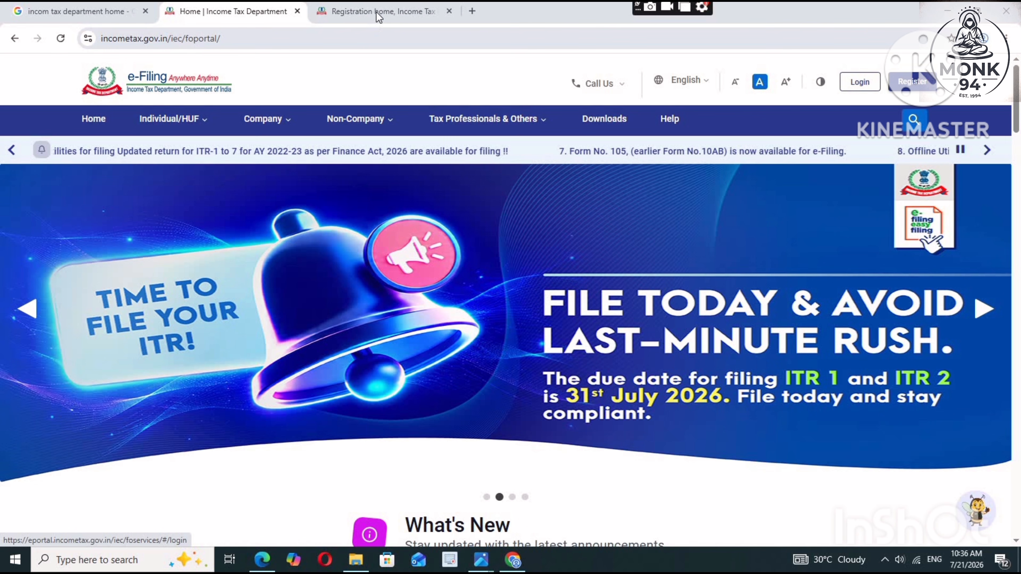
Enter the taxpayer's PAN on the Registration page and validate it
{"action": "left_click", "coordinate": [378, 16]}
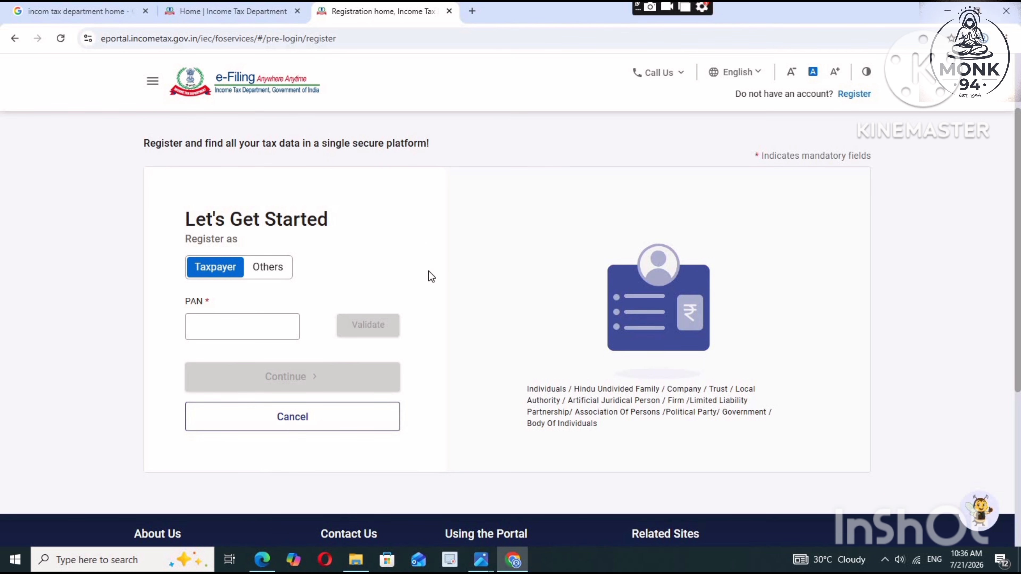
{"action": "left_click", "coordinate": [250, 330]}
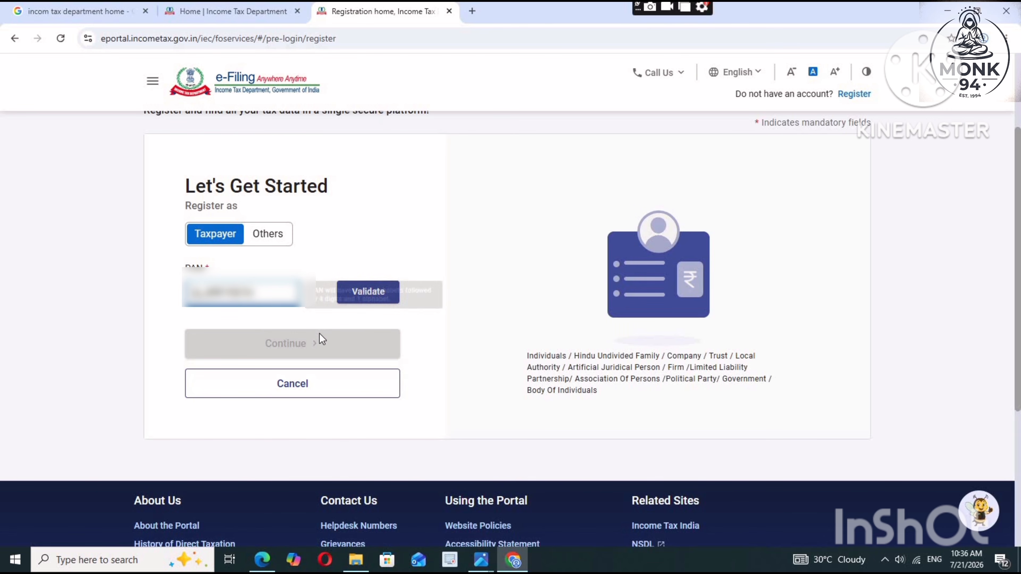
{"action": "left_click", "coordinate": [366, 293]}
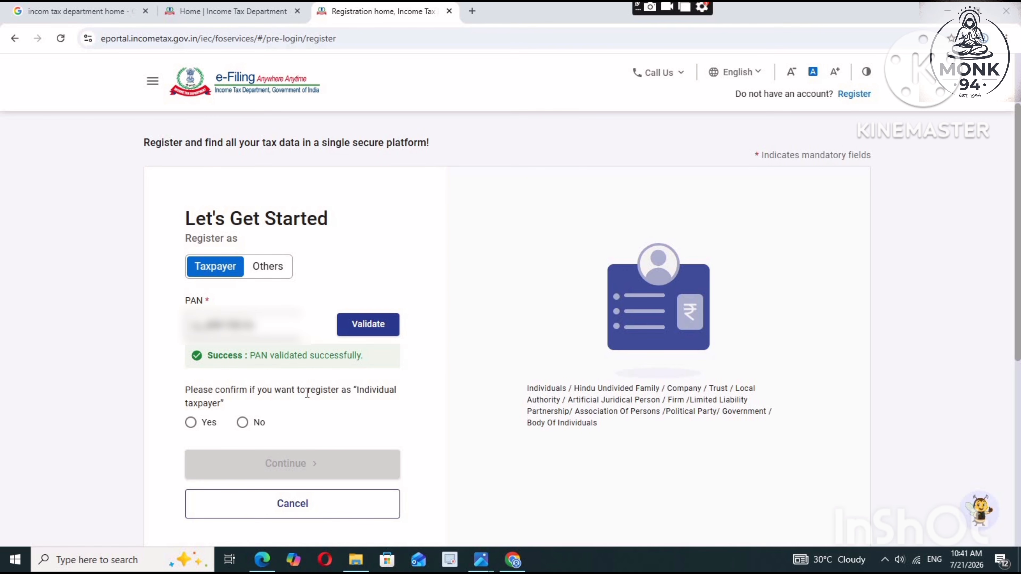
Register as an Individual taxpayer, consent to UIDAI validation, and validate the Aadhaar OTP
{"action": "left_click", "coordinate": [191, 422]}
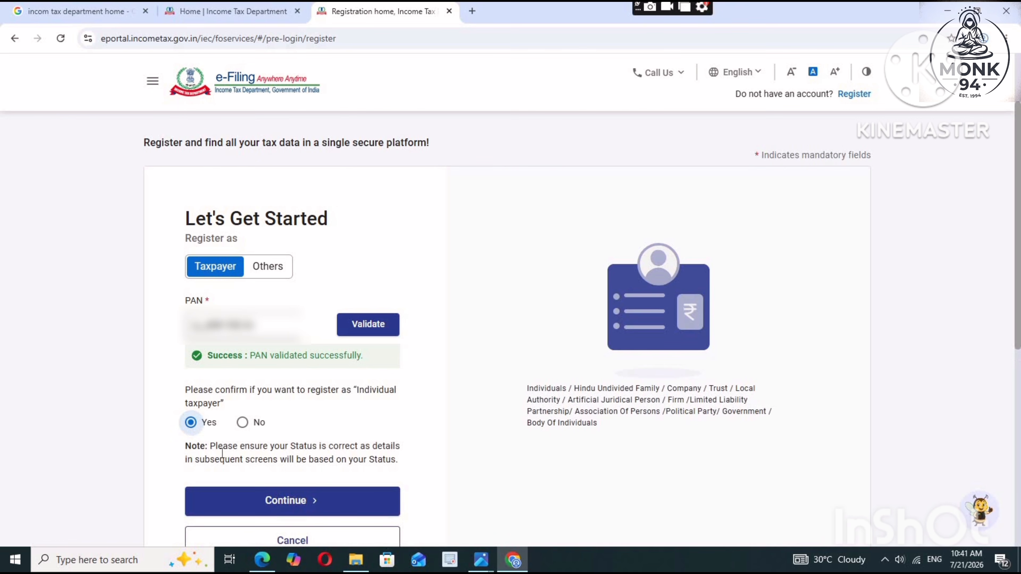
{"action": "left_click", "coordinate": [295, 501]}
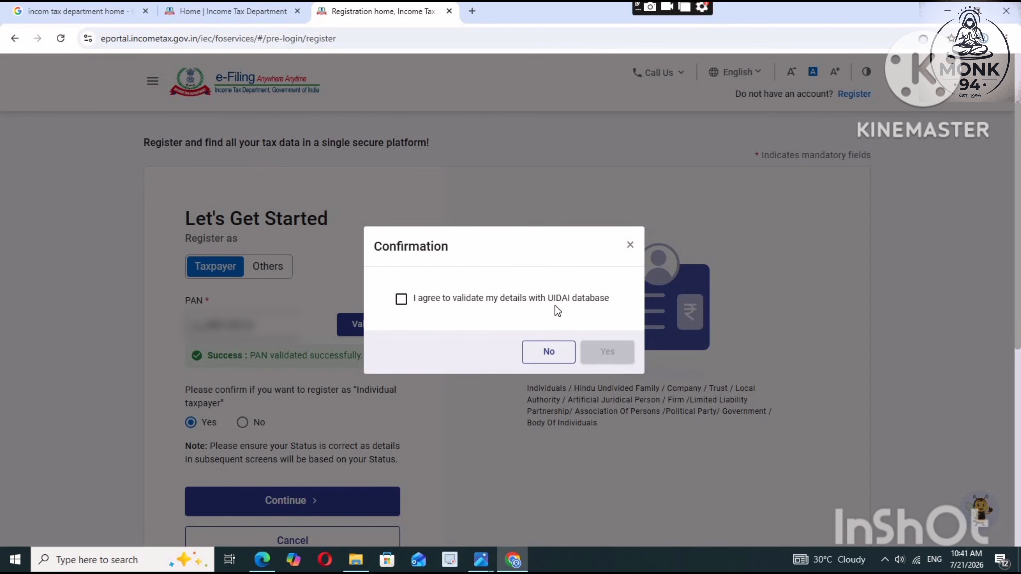
{"action": "left_click", "coordinate": [401, 302]}
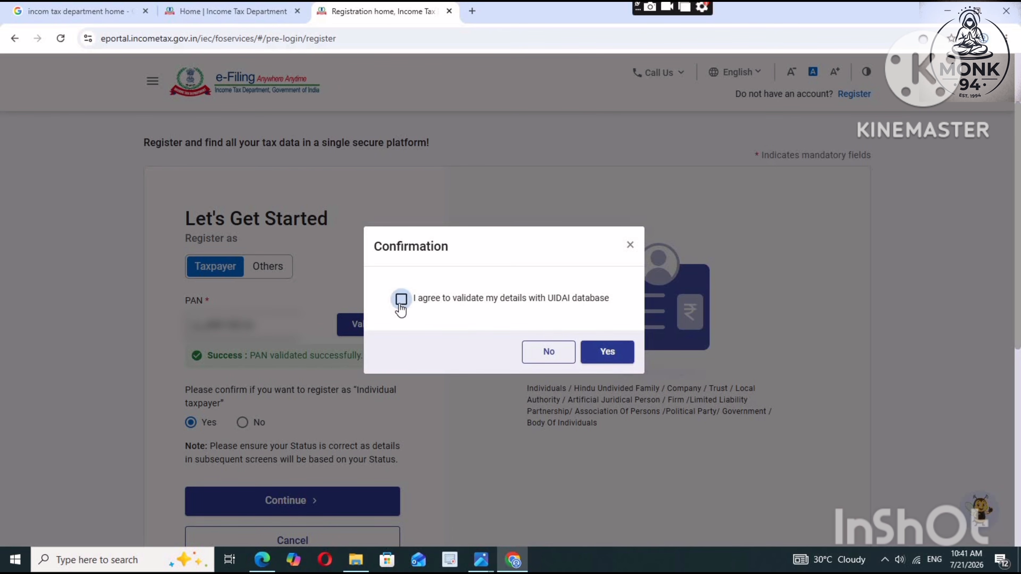
{"action": "left_click", "coordinate": [607, 356]}
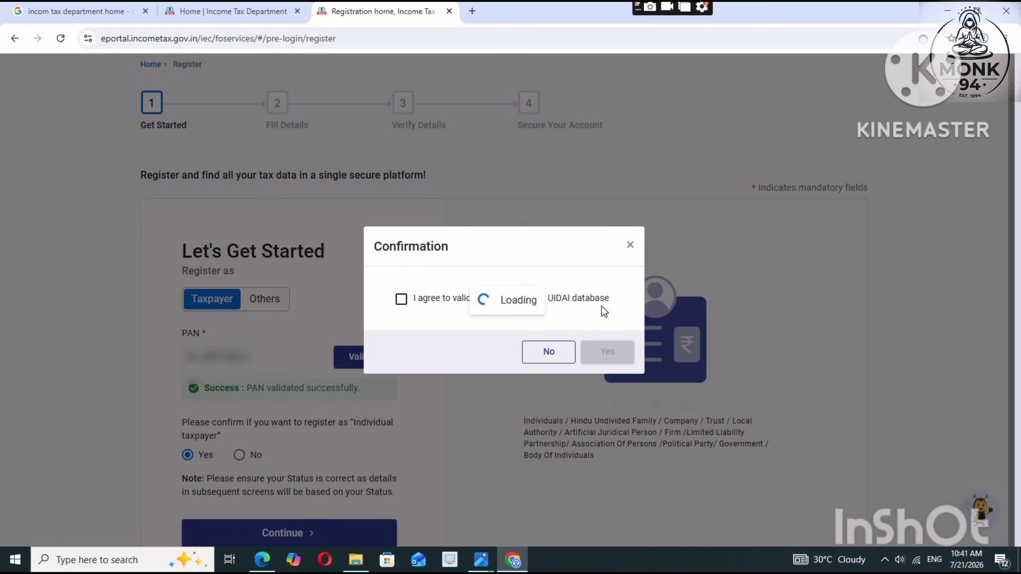
{"action": "scroll", "coordinate": [508, 264], "scroll_direction": "down", "scroll_amount": 1}
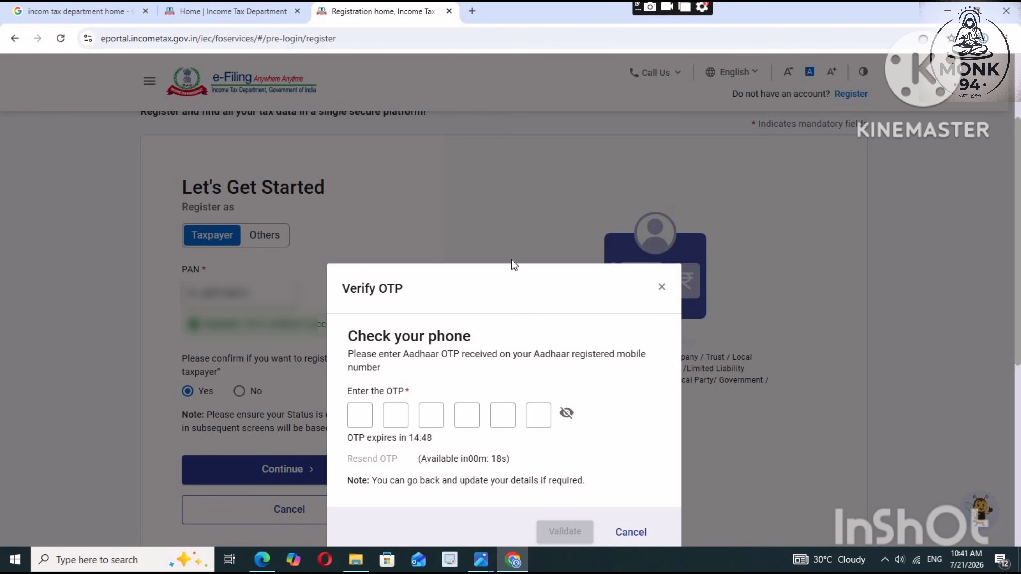
{"action": "left_click", "coordinate": [356, 414]}
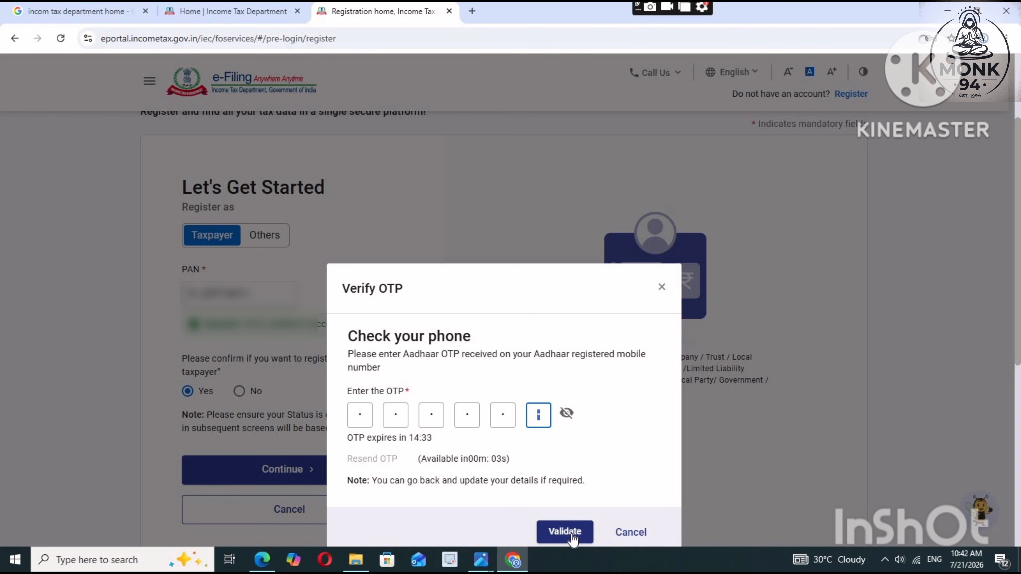
{"action": "left_click", "coordinate": [572, 536]}
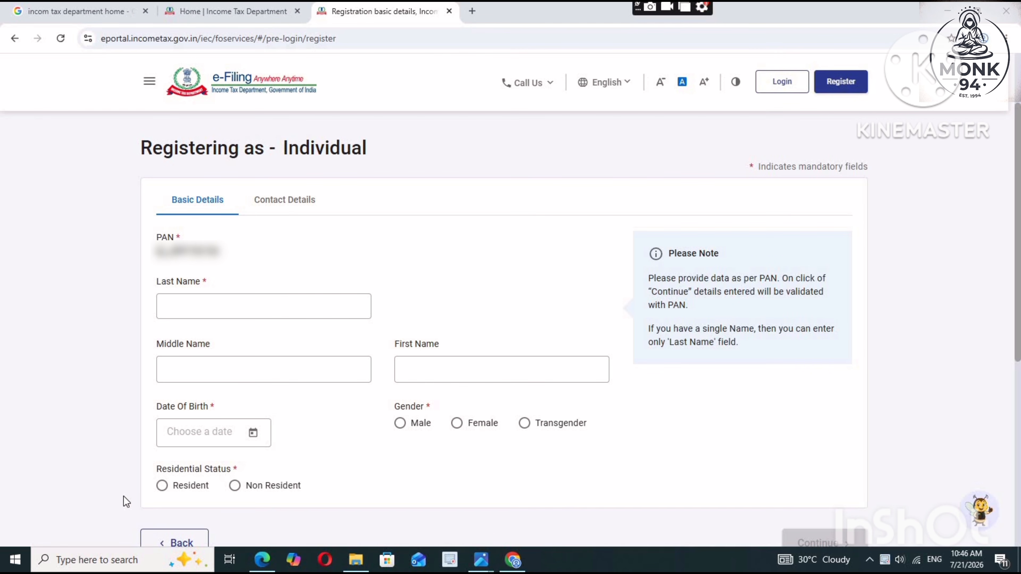
Enter the taxpayer's names and date of birth, select Male and Resident, and continue
{"action": "left_click", "coordinate": [200, 314]}
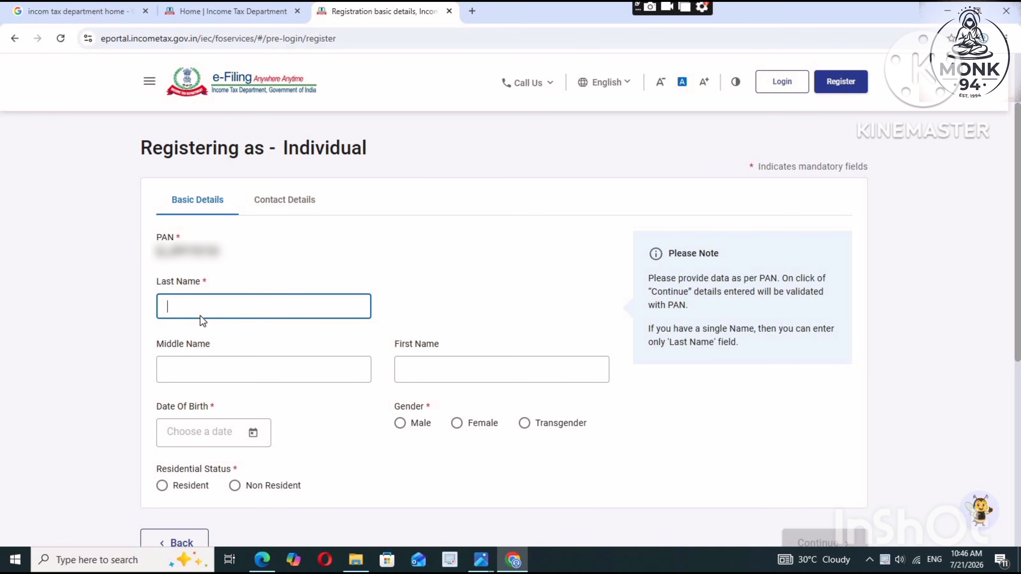
{"action": "type", "text": "manoj"}
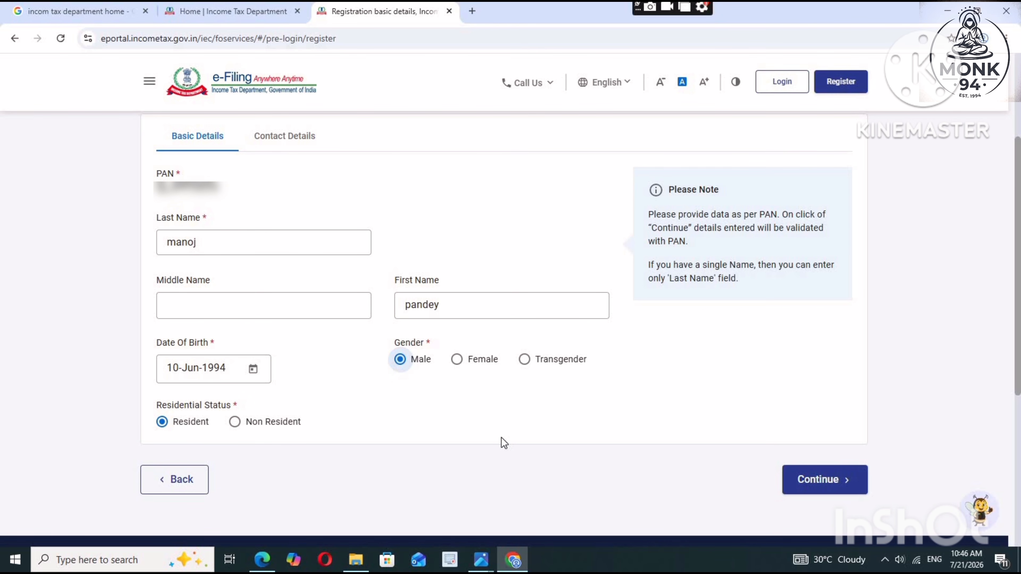
{"action": "left_click", "coordinate": [806, 481]}
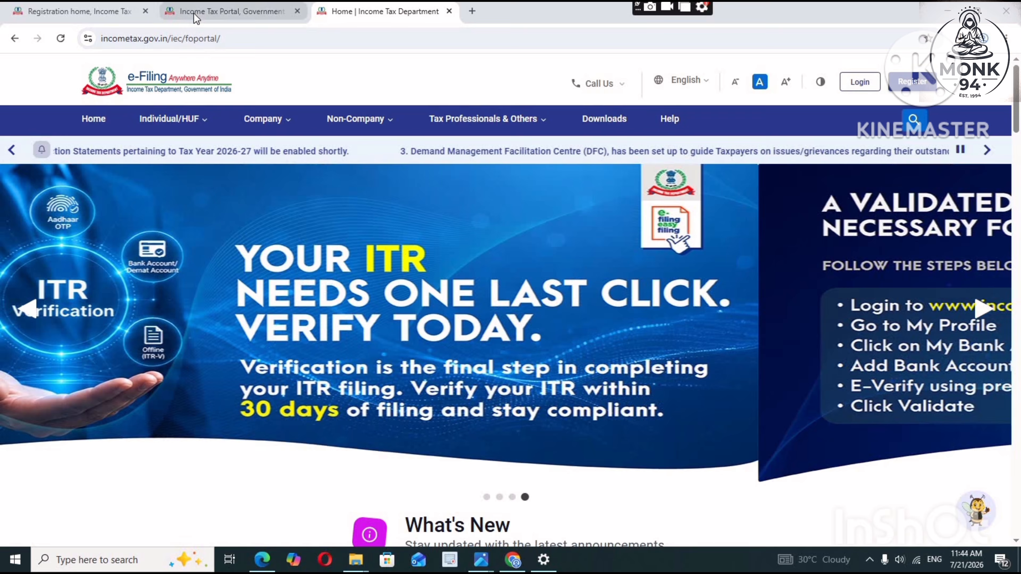
Paste the taxpayer's PAN as the user ID on the portal login page and continue
{"action": "left_click", "coordinate": [195, 15]}
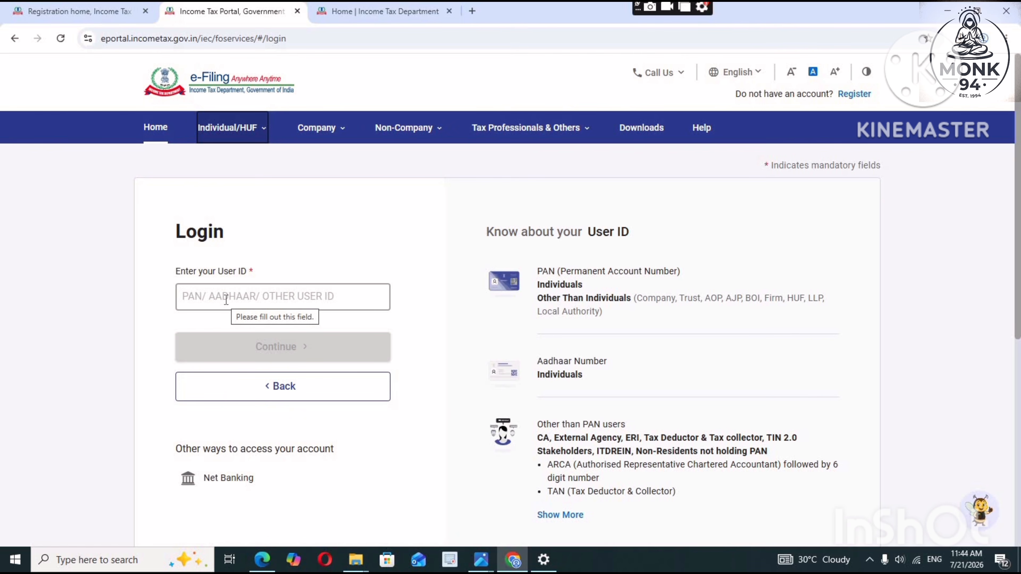
{"action": "left_click", "coordinate": [226, 299]}
{"action": "key", "text": "ctrl+v"}
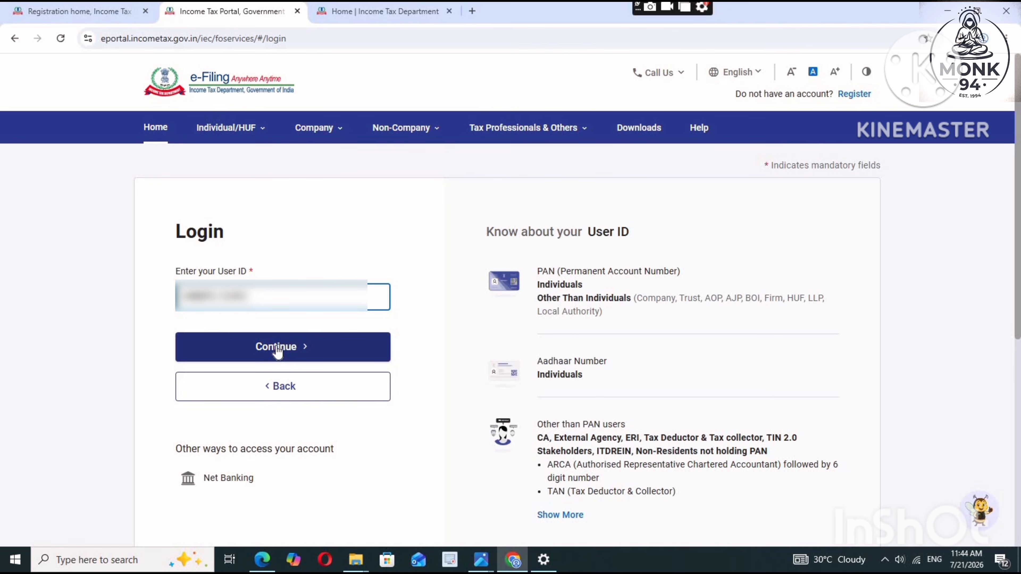
{"action": "left_click", "coordinate": [278, 350]}
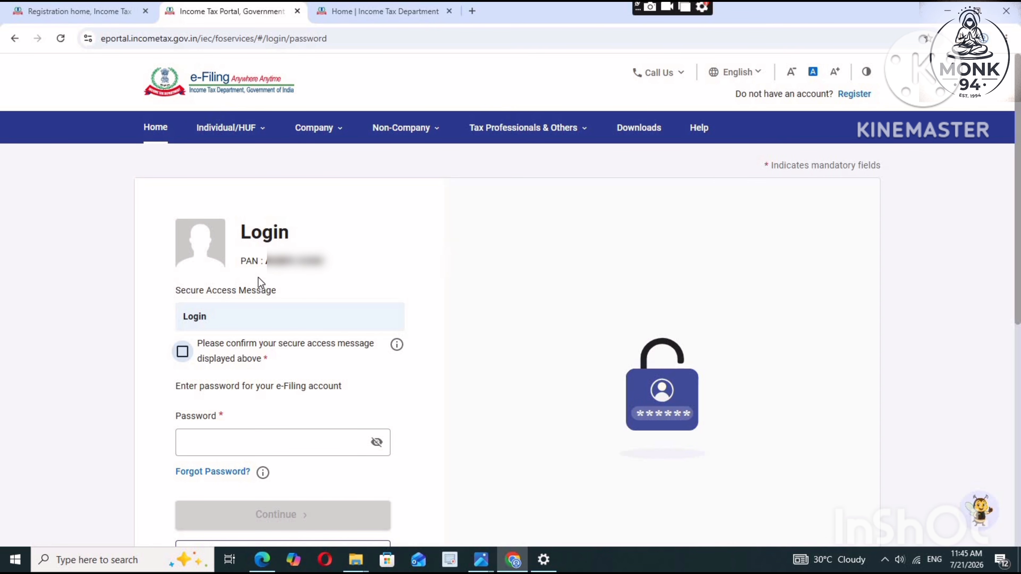
Confirm the secure access message and log in with the account password
{"action": "left_click", "coordinate": [185, 357]}
{"action": "left_click", "coordinate": [250, 443]}
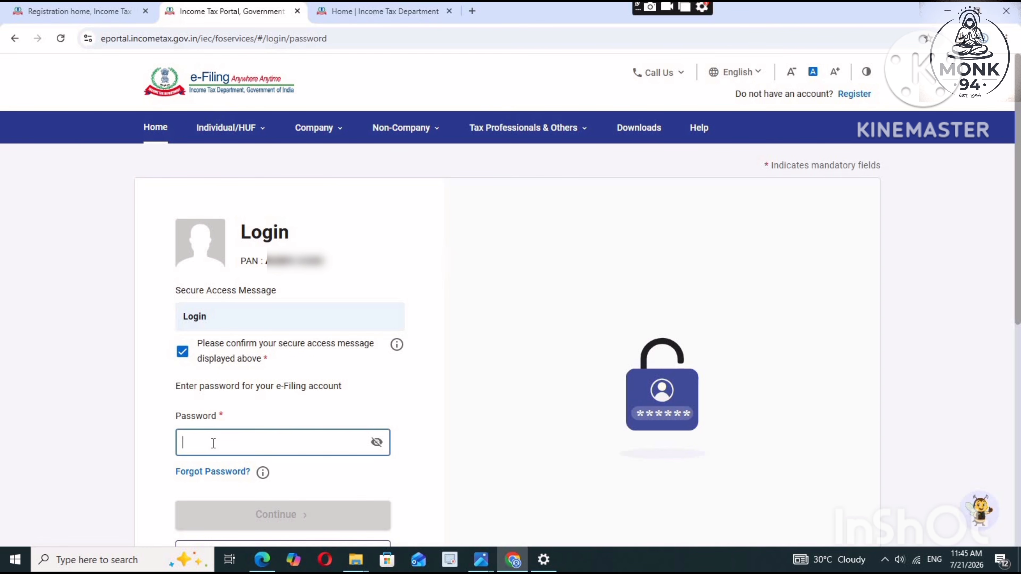
{"action": "left_click", "coordinate": [377, 447]}
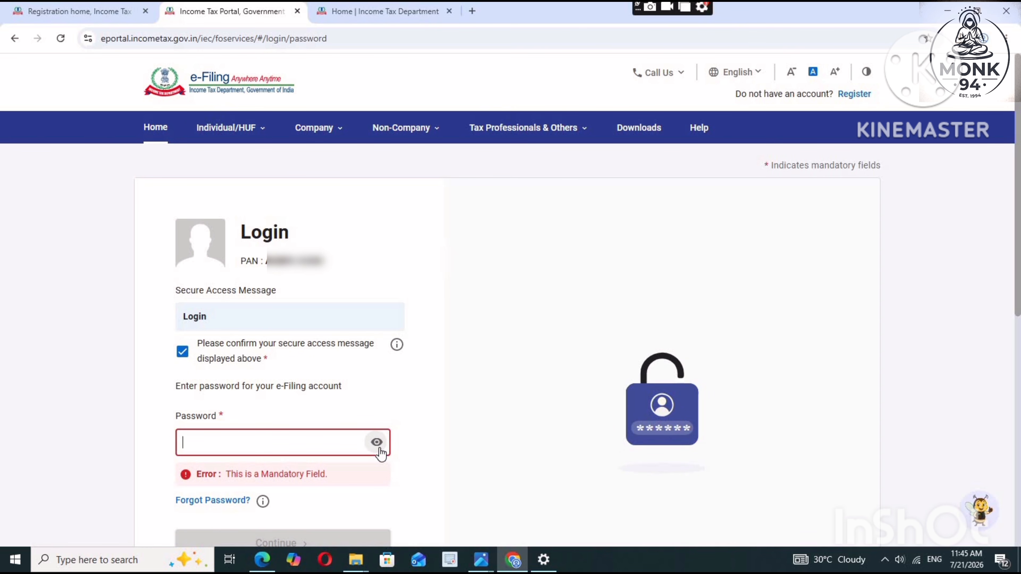
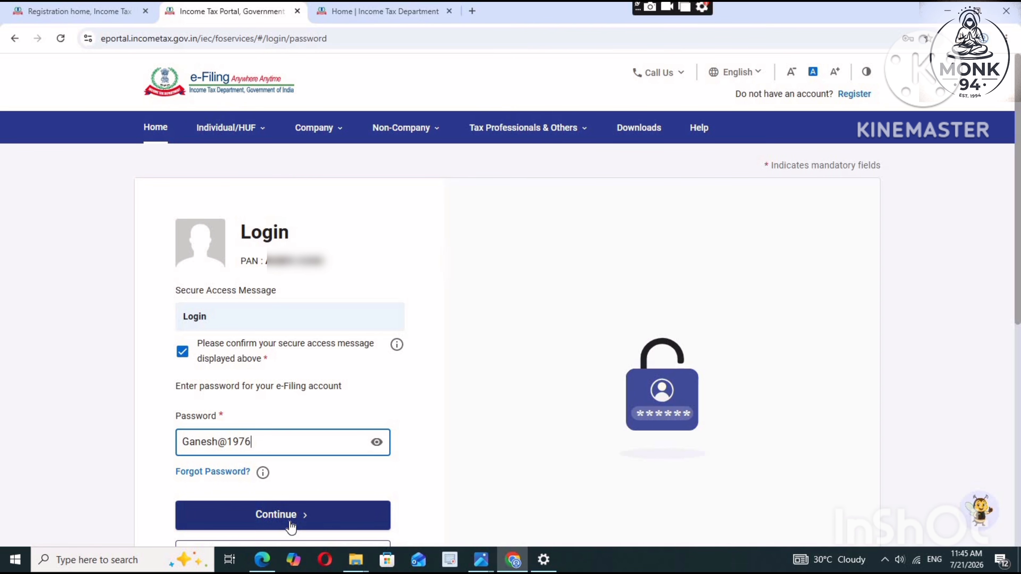
{"action": "left_click", "coordinate": [289, 521]}
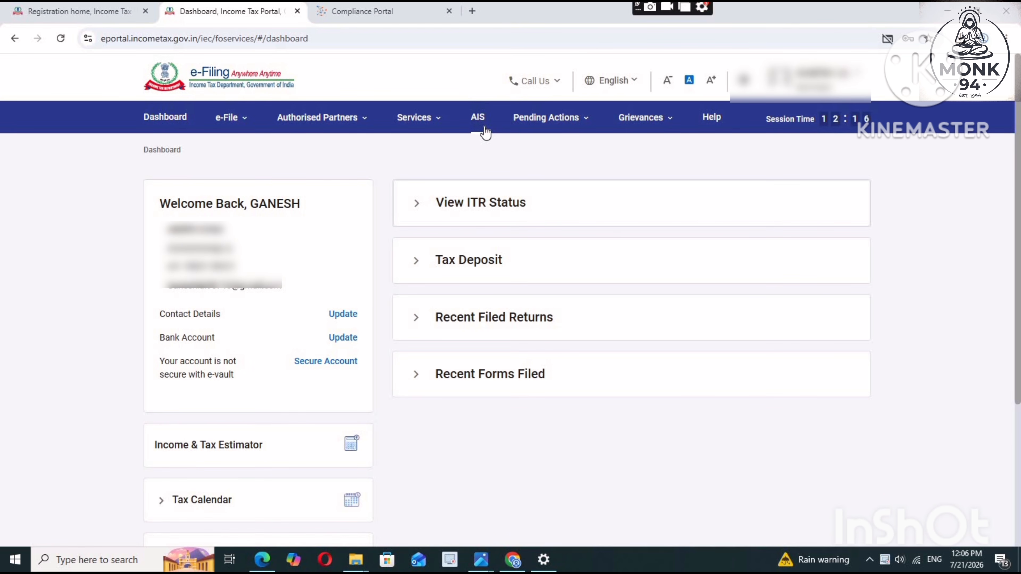
Scroll through the AIS Instructions page in the AIS Compliance Portal
{"action": "left_click", "coordinate": [485, 130]}
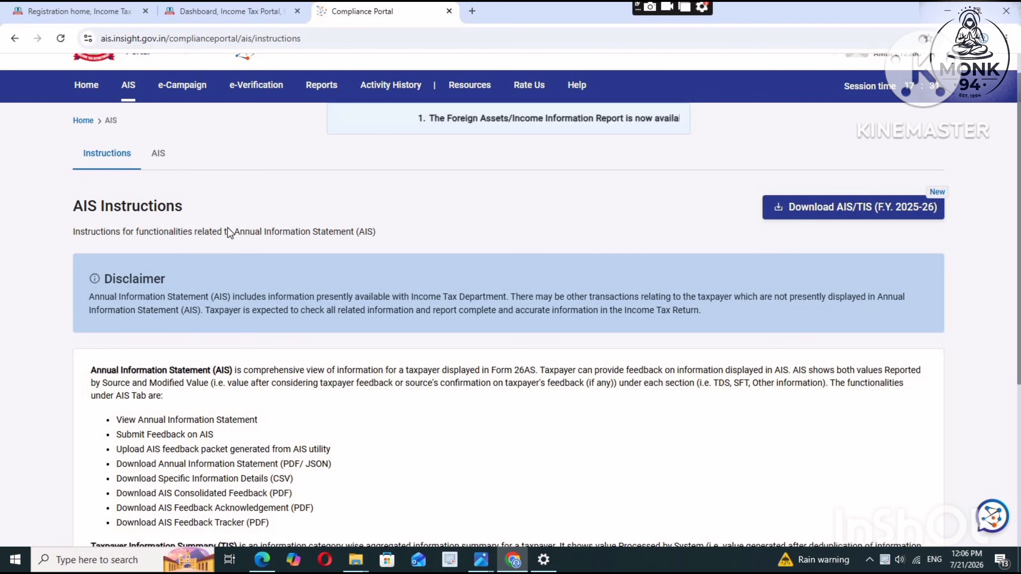
{"action": "scroll", "coordinate": [228, 229], "scroll_direction": "down", "scroll_amount": 3}
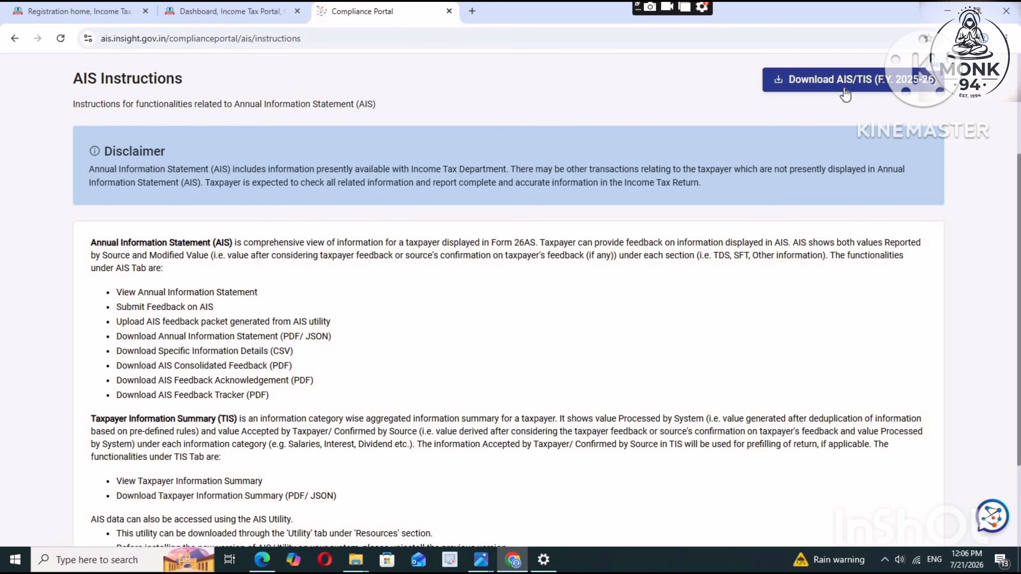
{"action": "scroll", "coordinate": [845, 94], "scroll_direction": "up", "scroll_amount": 2}
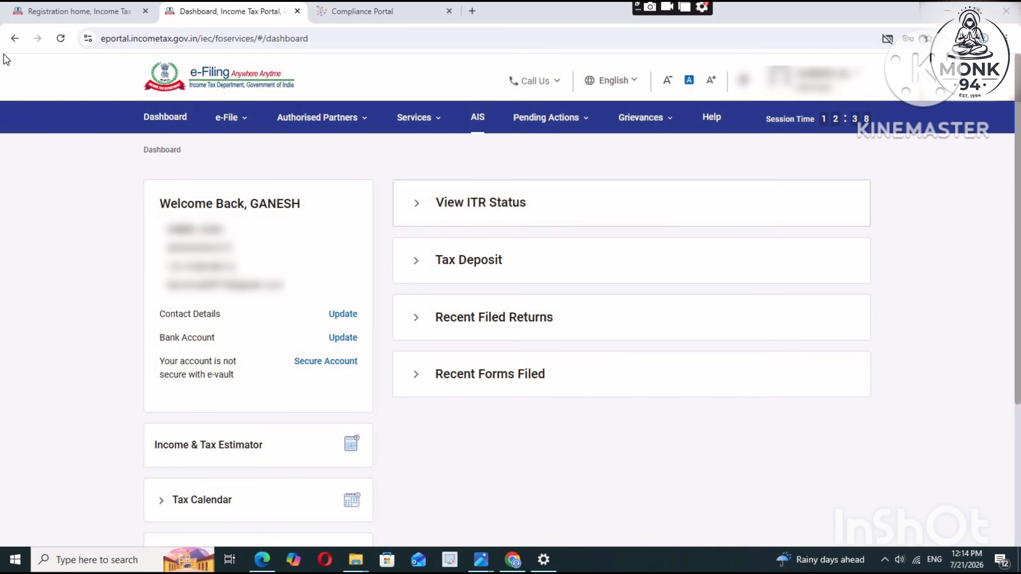
Go to e-File > Income Tax Returns > File Income Tax Return
{"action": "left_click", "coordinate": [226, 125]}
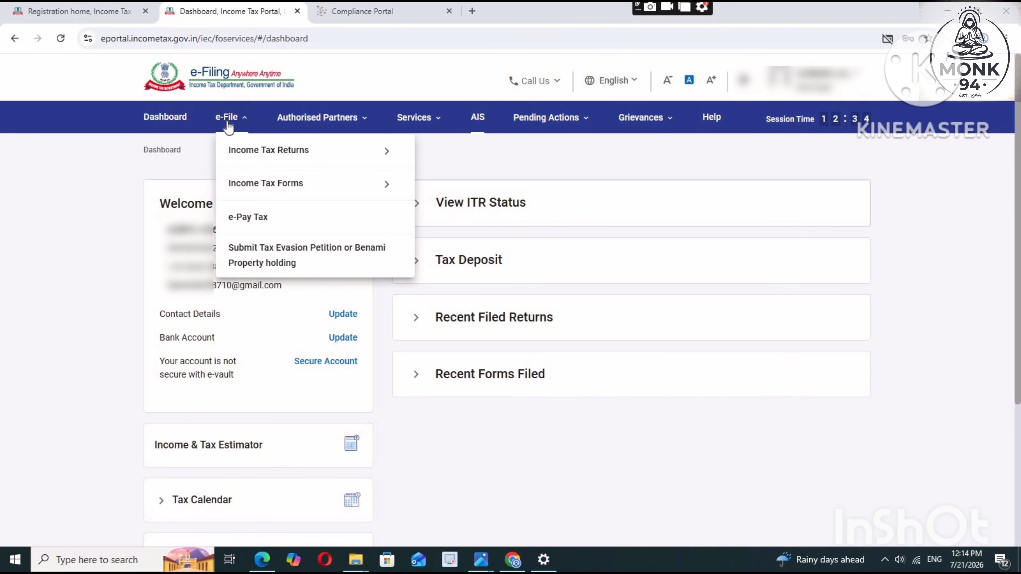
{"action": "mouse_move", "coordinate": [246, 159]}
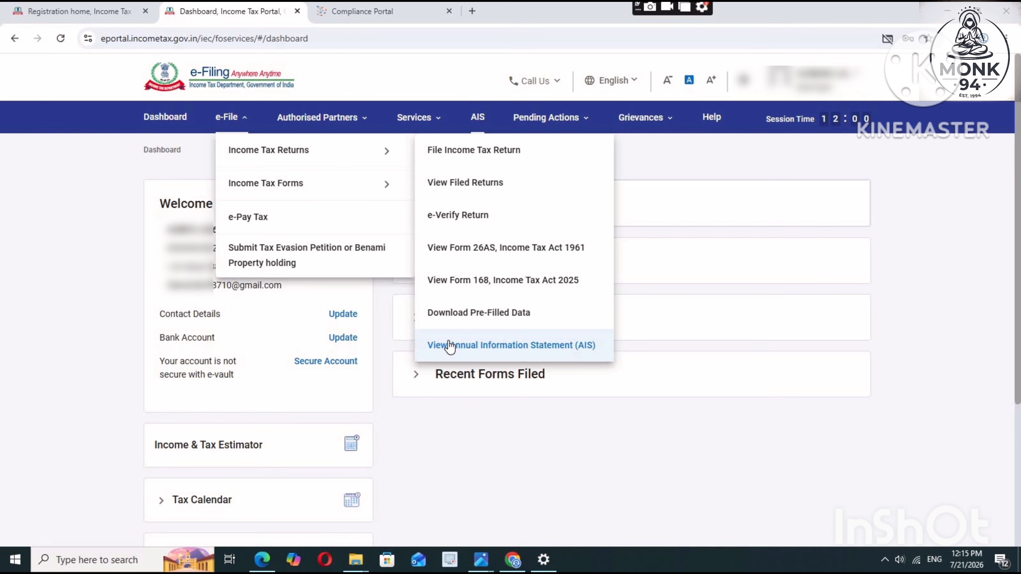
{"action": "left_click", "coordinate": [445, 153]}
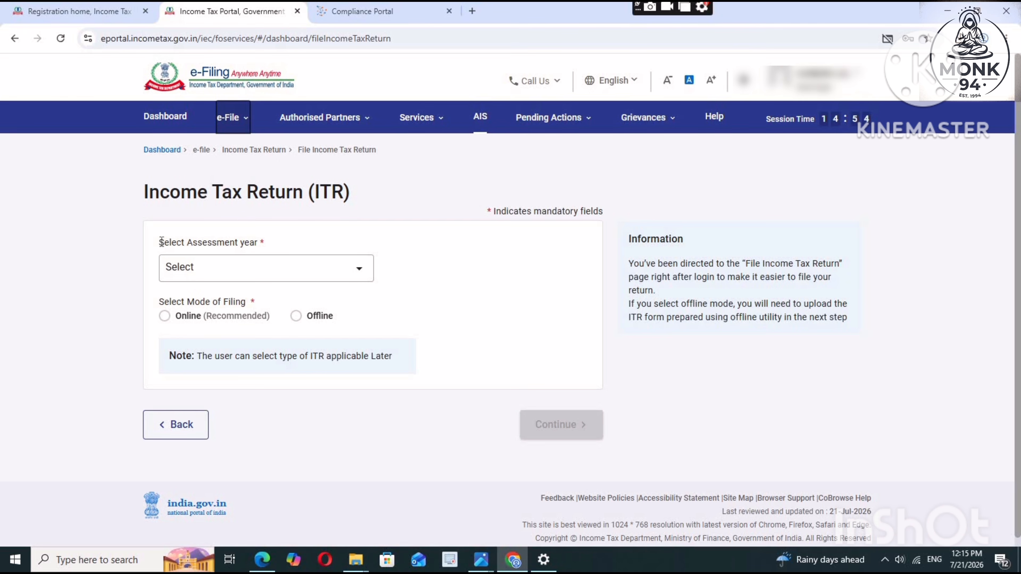
Choose assessment year 2026-27 (Current A.Y.) with Online filing mode and continue
{"action": "left_click_drag", "start_coordinate": [159, 242], "coordinate": [255, 243]}
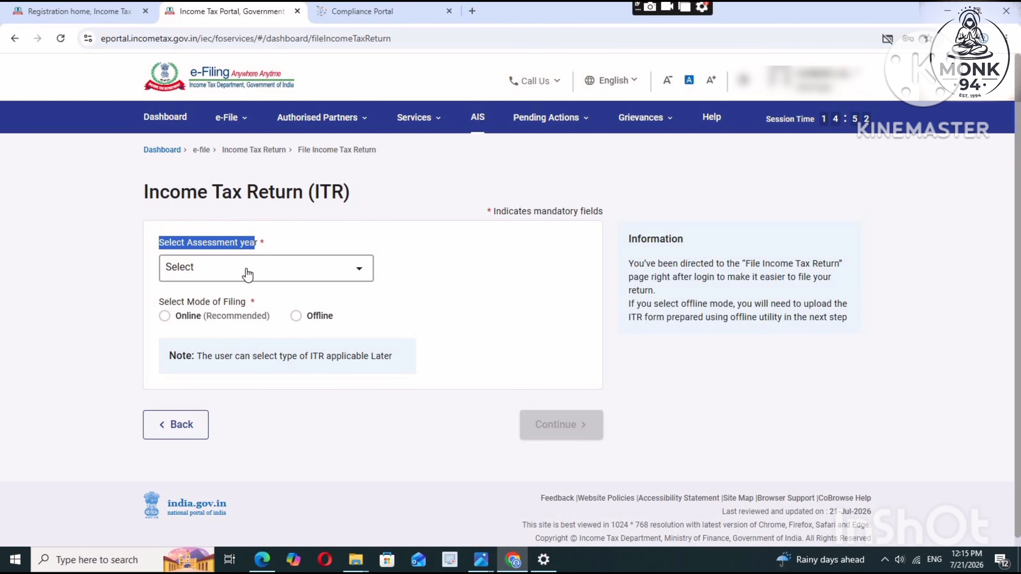
{"action": "left_click", "coordinate": [242, 276]}
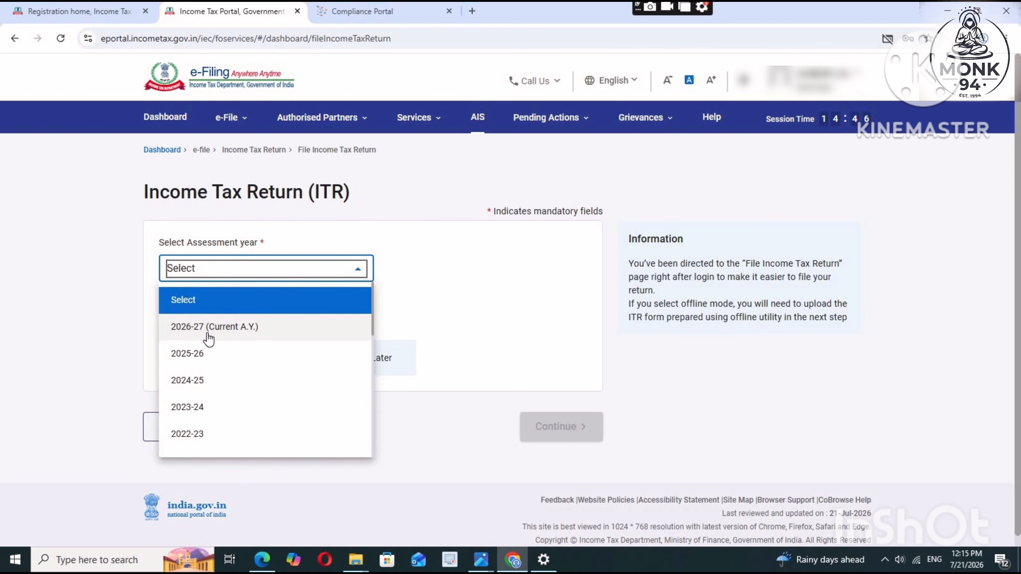
{"action": "left_click", "coordinate": [236, 334]}
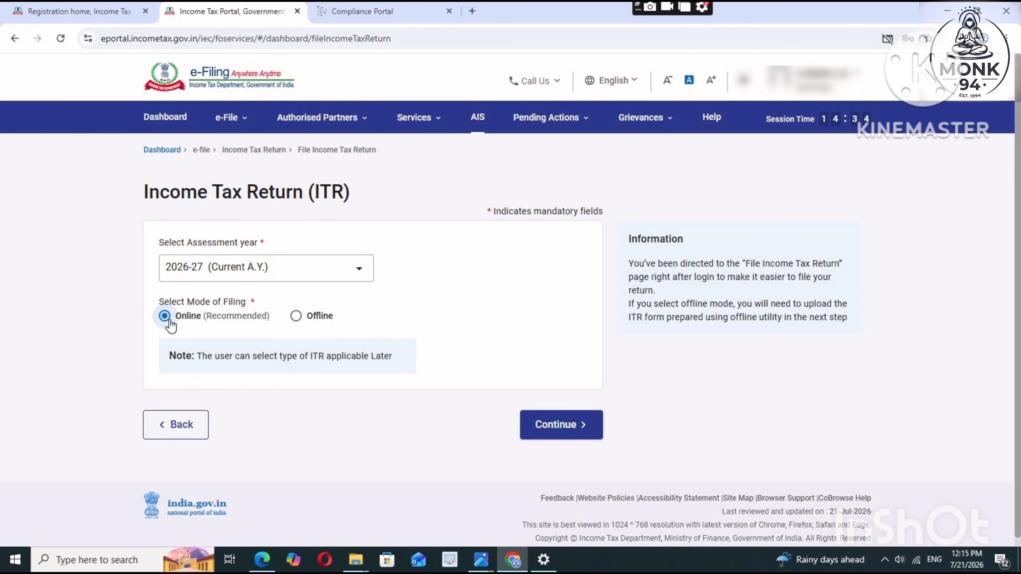
{"action": "left_click", "coordinate": [546, 439]}
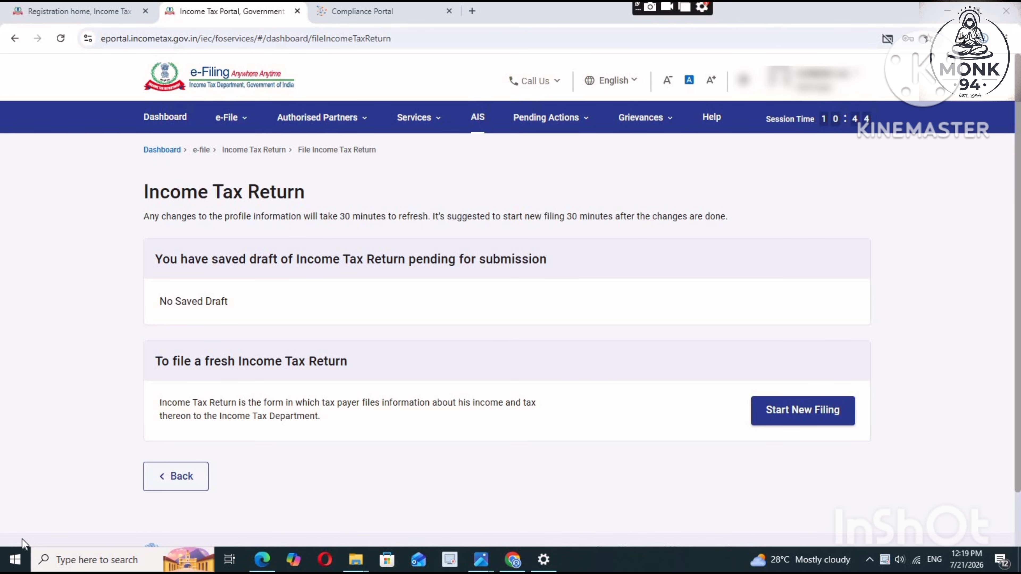
Start a new return filing and accept the pre-selected Individual status
{"action": "left_click", "coordinate": [799, 417]}
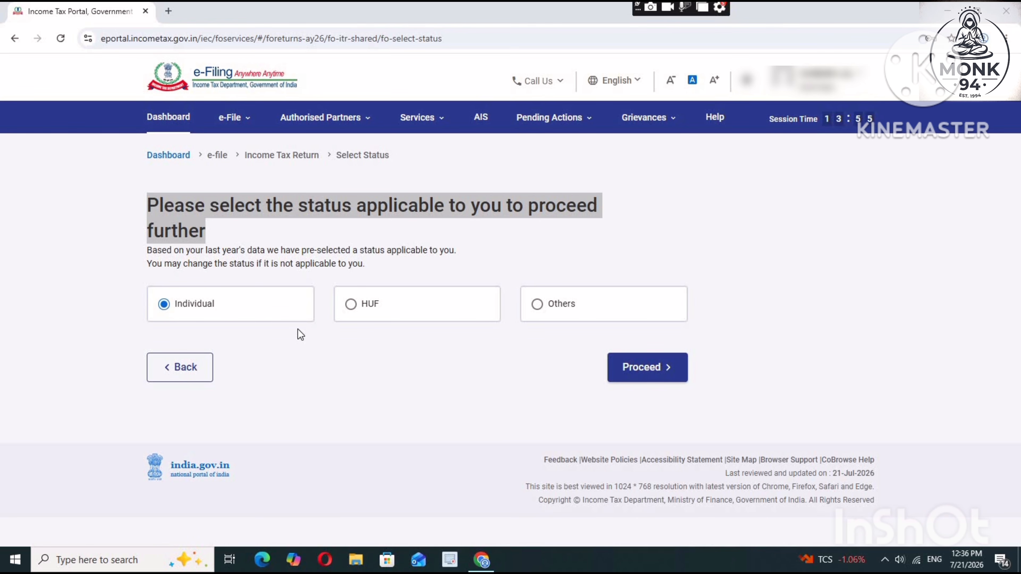
{"action": "left_click", "coordinate": [644, 375]}
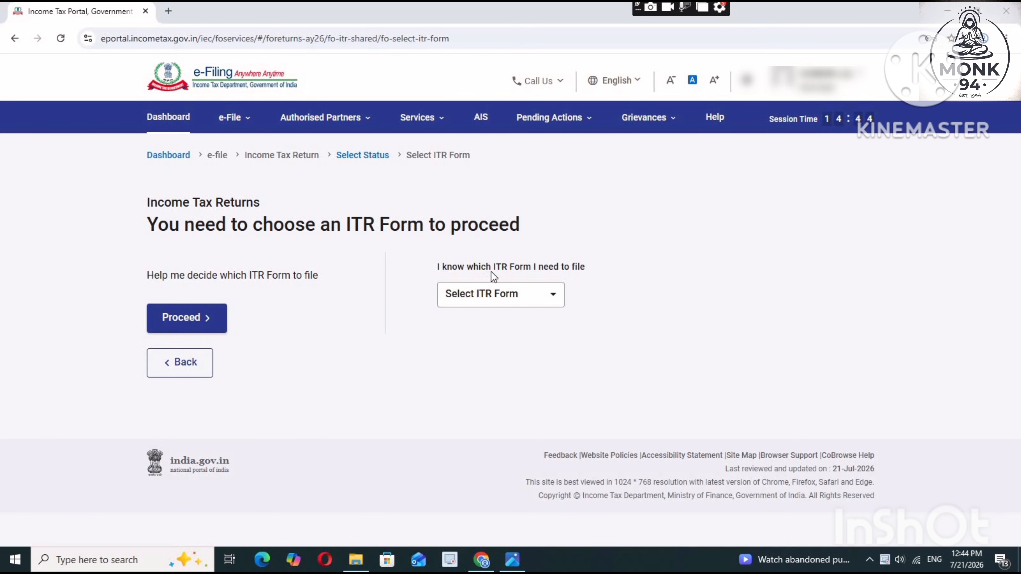
Review the ITR-1 to ITR-4 options, then open the infographic comparing who files each form
{"action": "left_click", "coordinate": [538, 298]}
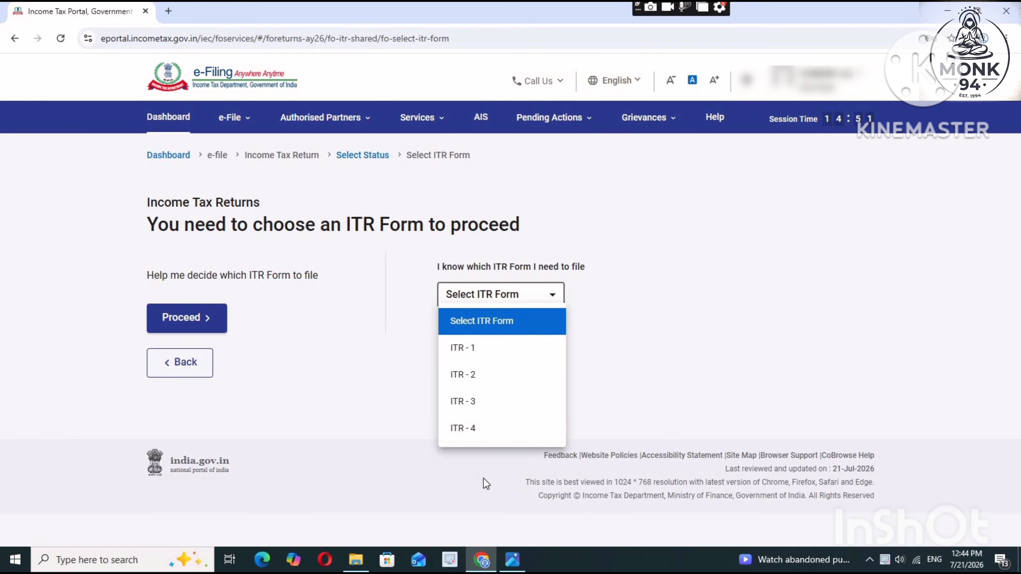
{"action": "left_click", "coordinate": [512, 560]}
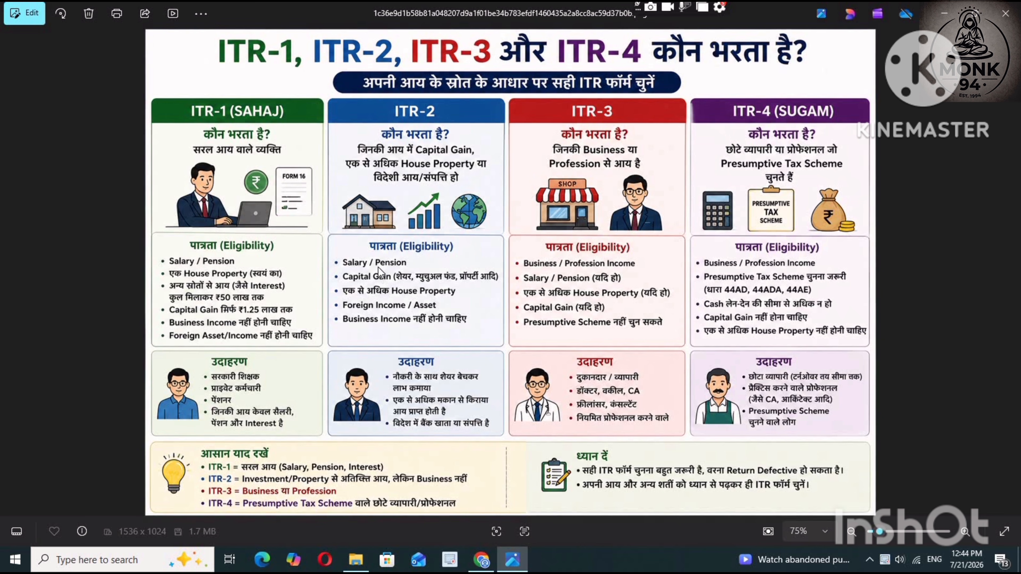
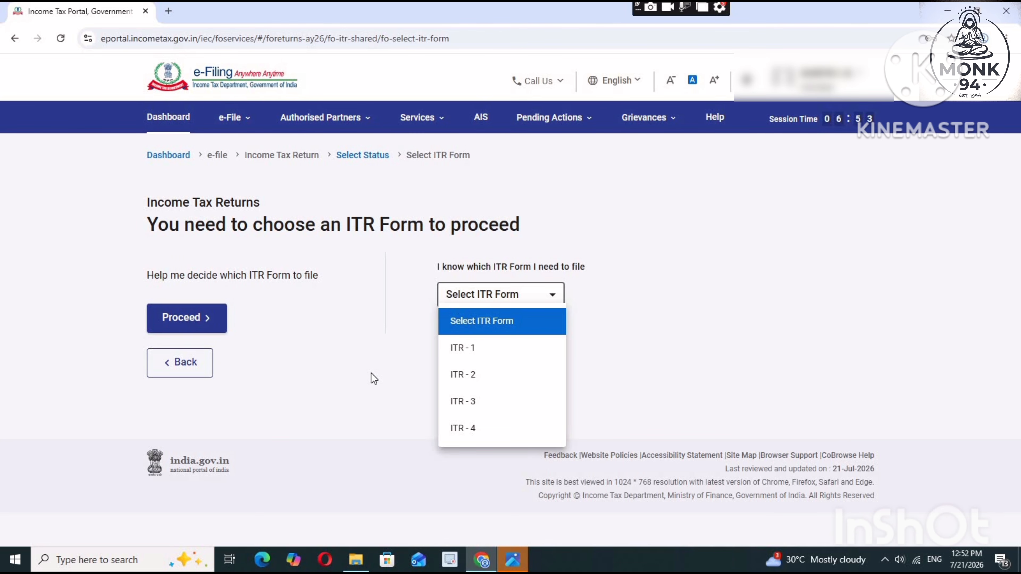
Pick ITR - 1 from the 'I know which ITR Form' dropdown
{"action": "left_click", "coordinate": [464, 352]}
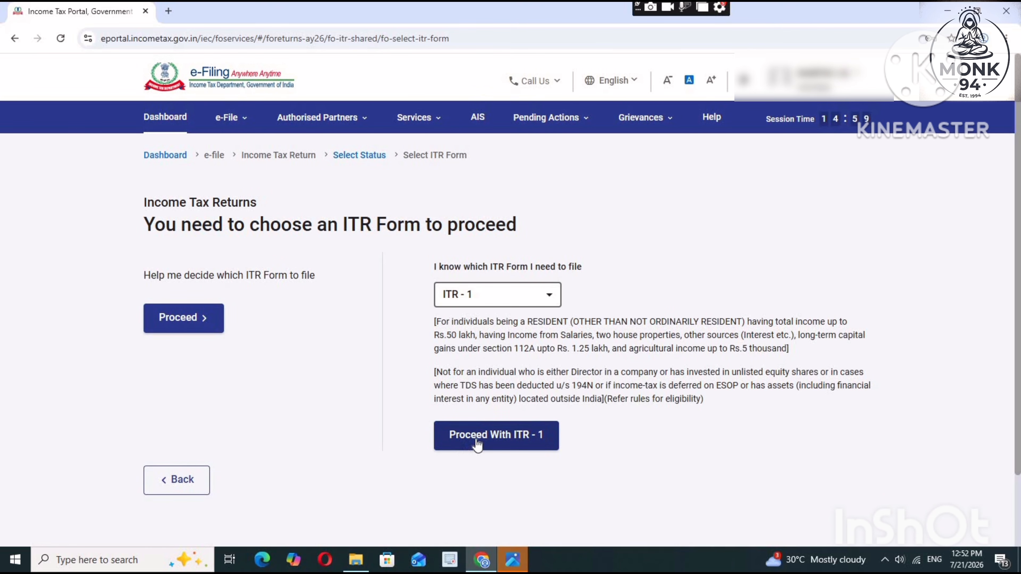
Proceed with ITR - 1, acknowledge the new tax regime notice, and start the return
{"action": "left_click", "coordinate": [494, 438]}
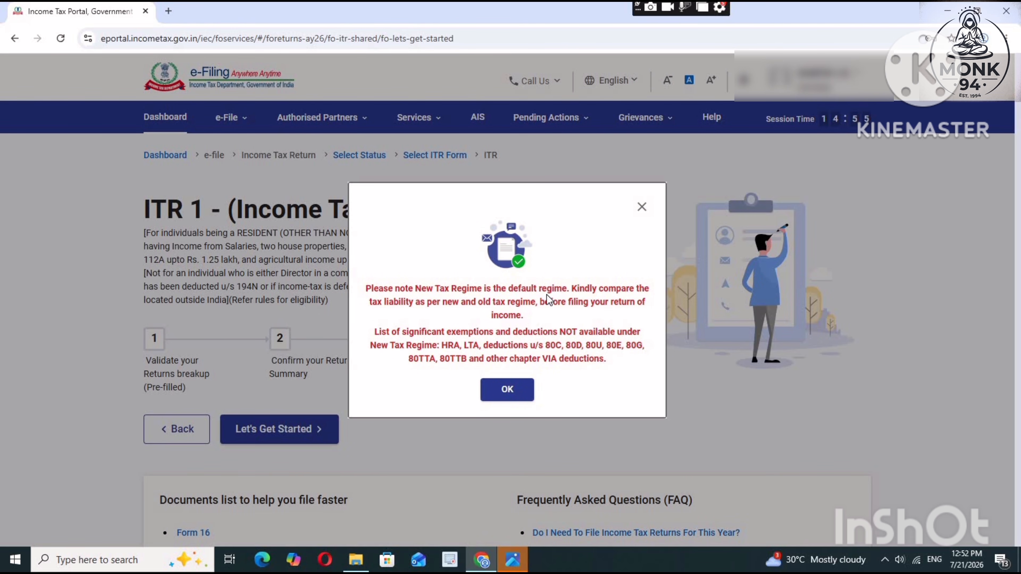
{"action": "left_click", "coordinate": [505, 398]}
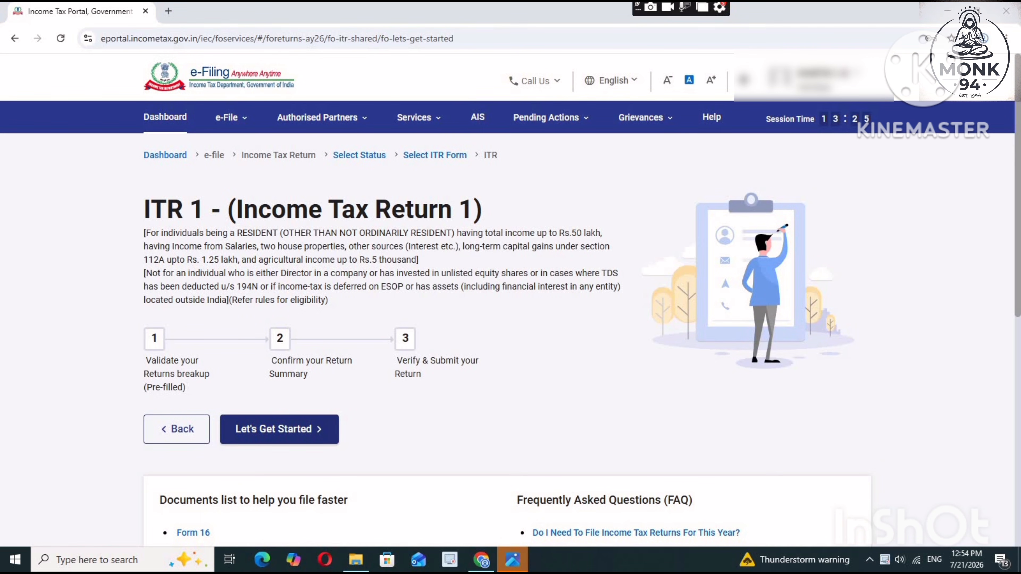
{"action": "left_click", "coordinate": [318, 437]}
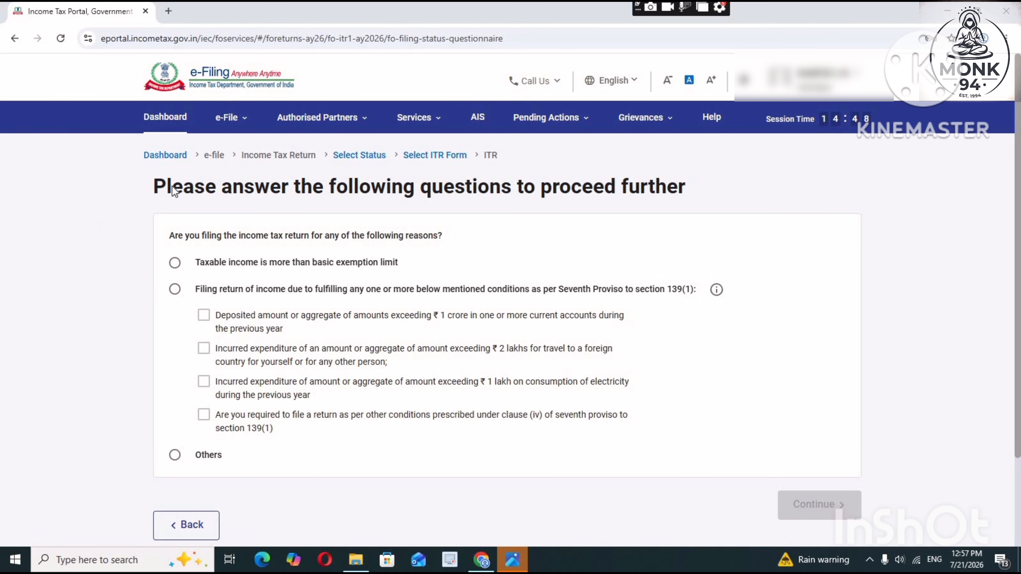
Choose 'Taxable income is more than basic exemption limit' as the filing reason and continue
{"action": "left_click_drag", "start_coordinate": [153, 187], "coordinate": [710, 193]}
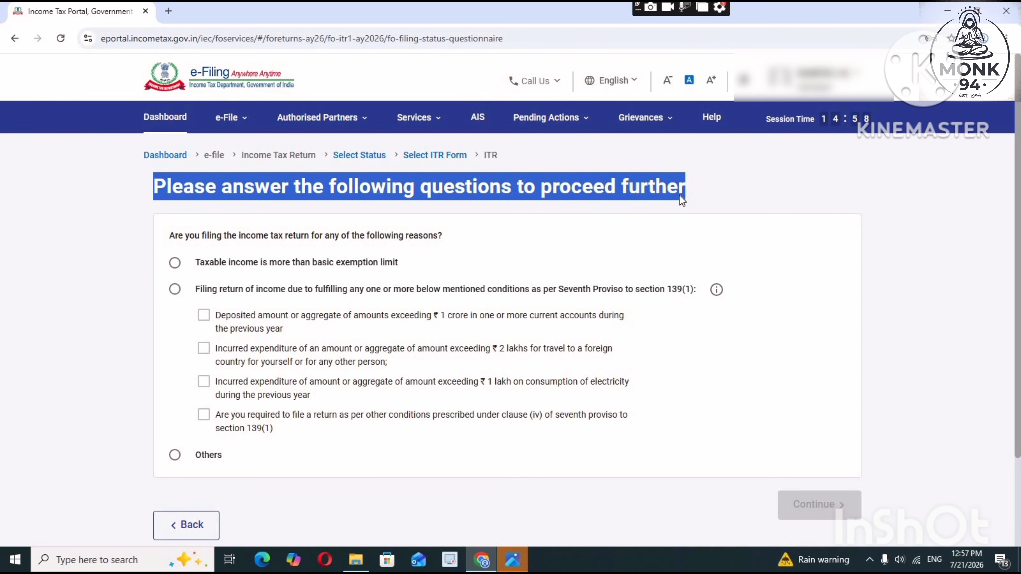
{"action": "left_click", "coordinate": [157, 267]}
{"action": "left_click_drag", "start_coordinate": [159, 266], "coordinate": [371, 271]}
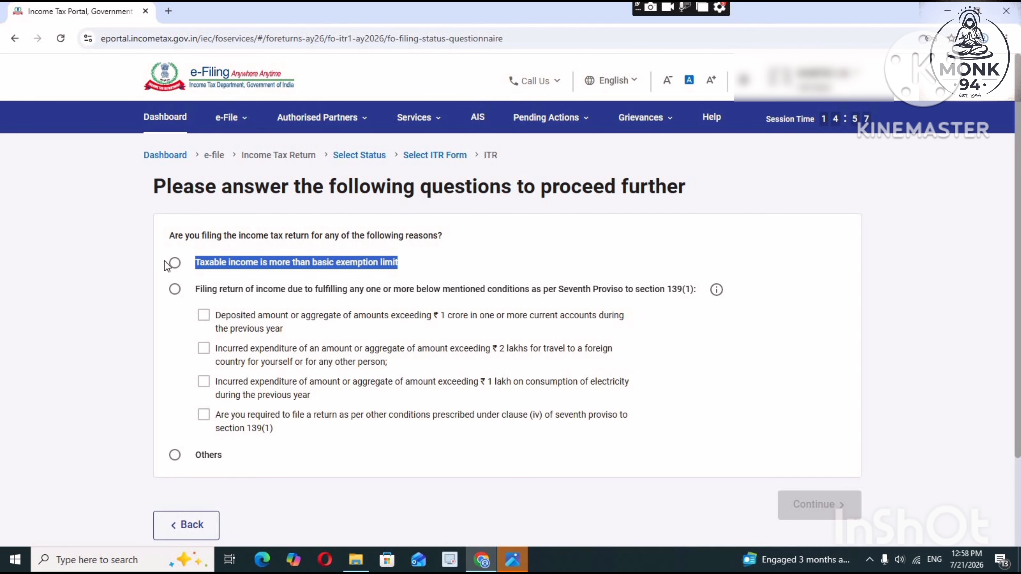
{"action": "left_click", "coordinate": [174, 264]}
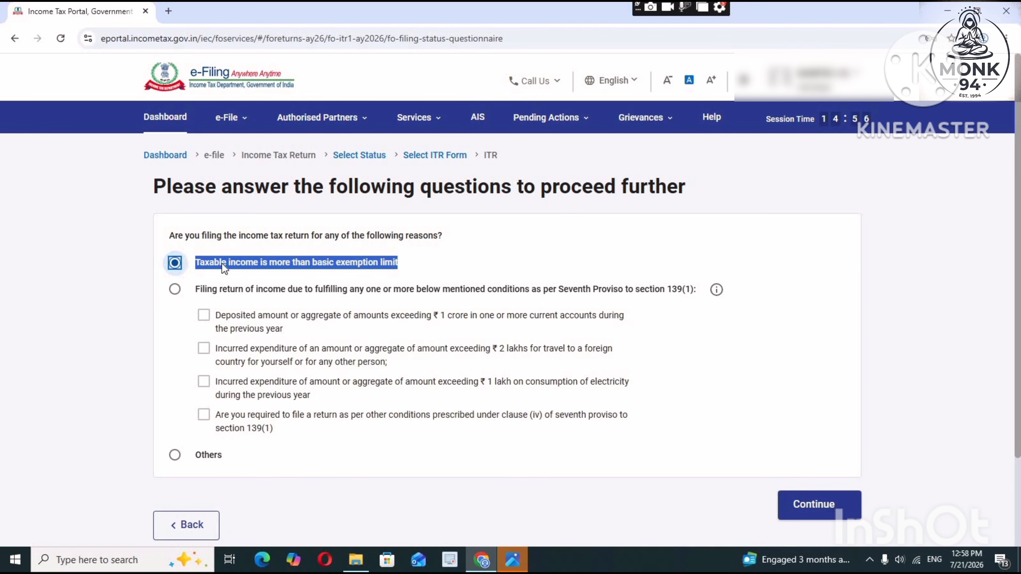
{"action": "left_click", "coordinate": [793, 506]}
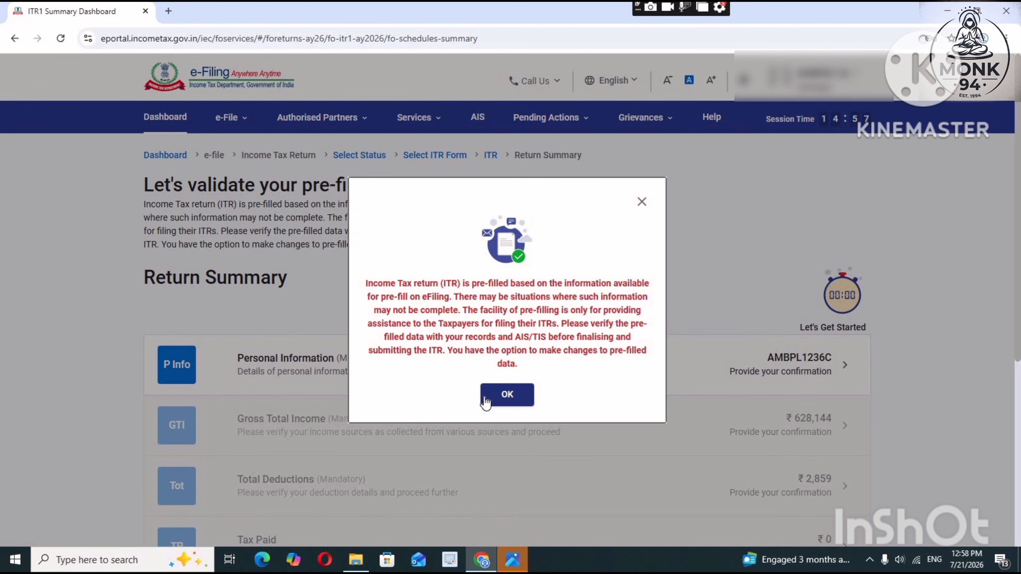
Dismiss the pre-filled data notice and open Personal Information from the Return Summary
{"action": "left_click", "coordinate": [507, 395]}
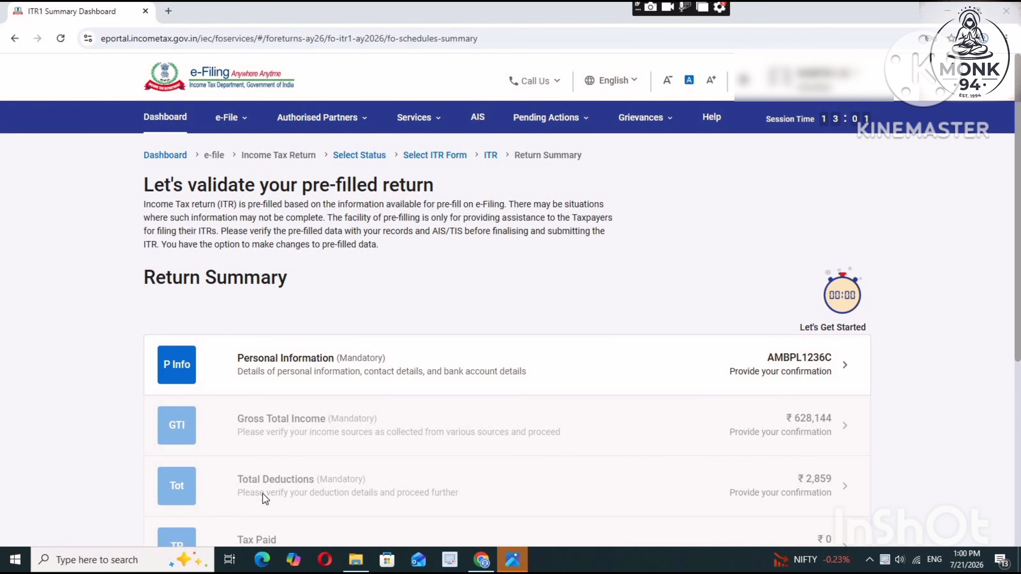
{"action": "scroll", "coordinate": [261, 494], "scroll_direction": "down", "scroll_amount": 2}
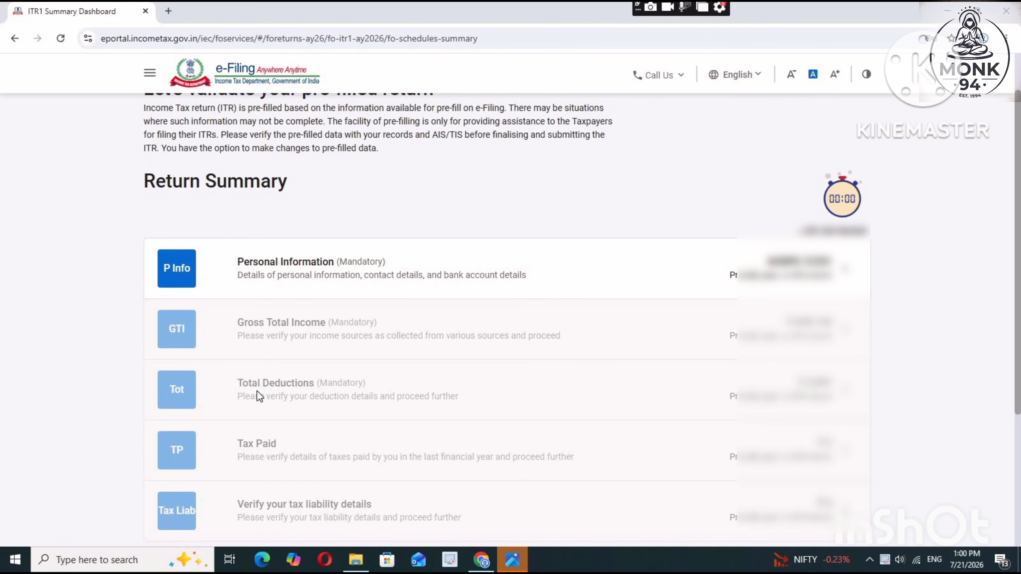
{"action": "scroll", "coordinate": [254, 389], "scroll_direction": "down", "scroll_amount": 1}
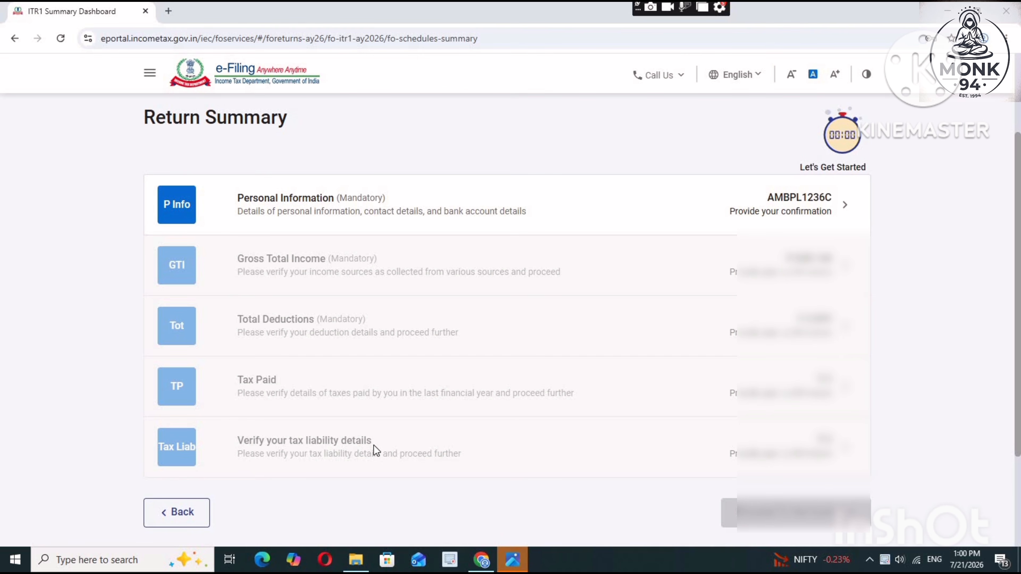
{"action": "scroll", "coordinate": [373, 445], "scroll_direction": "up", "scroll_amount": 3}
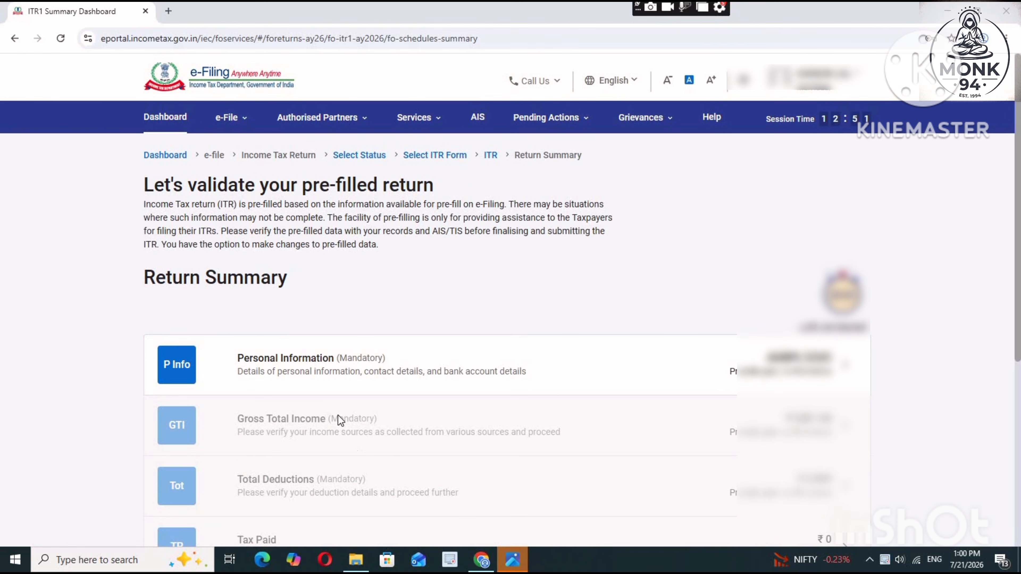
{"action": "left_click", "coordinate": [259, 363]}
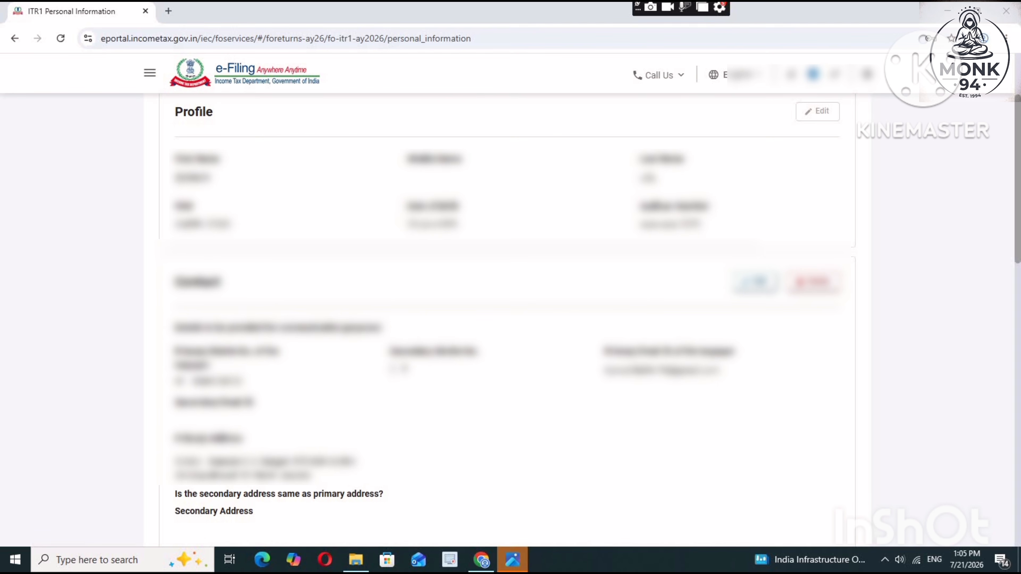
Edit the contact details, set the secondary address as the same as primary, and save
{"action": "left_click_drag", "start_coordinate": [180, 179], "coordinate": [225, 186]}
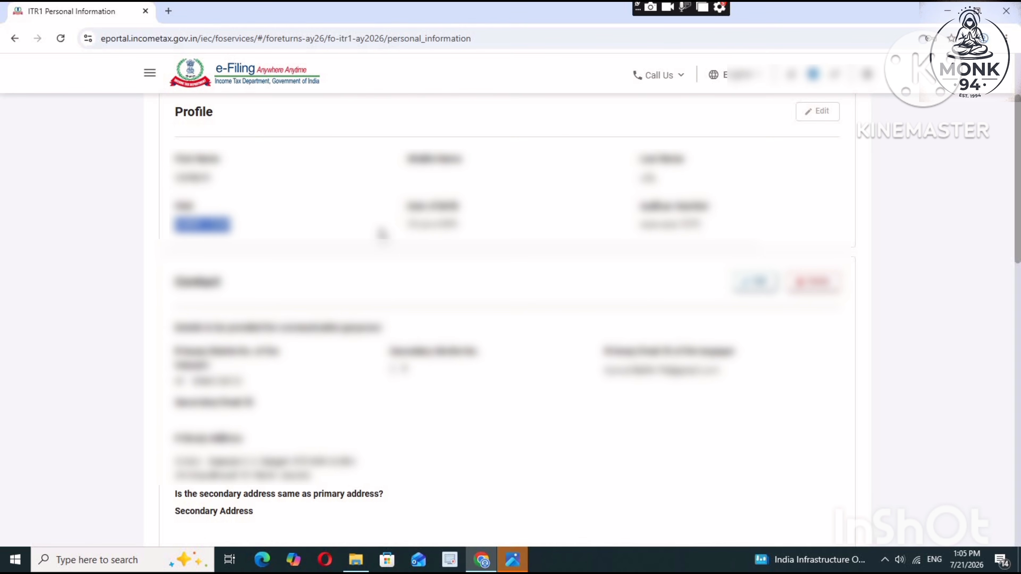
{"action": "left_click_drag", "start_coordinate": [408, 226], "coordinate": [468, 227]}
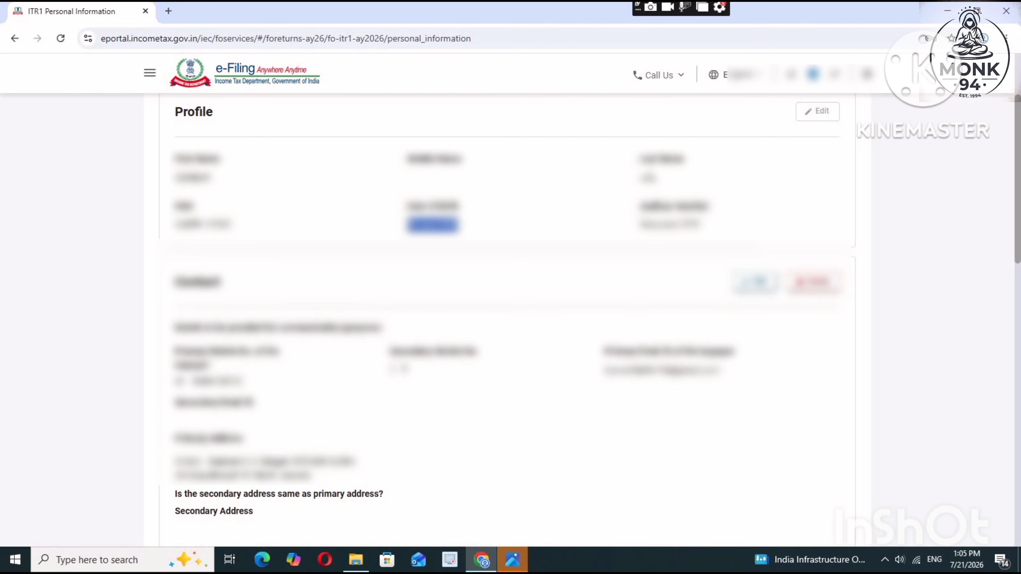
{"action": "left_click_drag", "start_coordinate": [640, 224], "coordinate": [696, 226]}
{"action": "scroll", "coordinate": [435, 247], "scroll_direction": "down", "scroll_amount": 1}
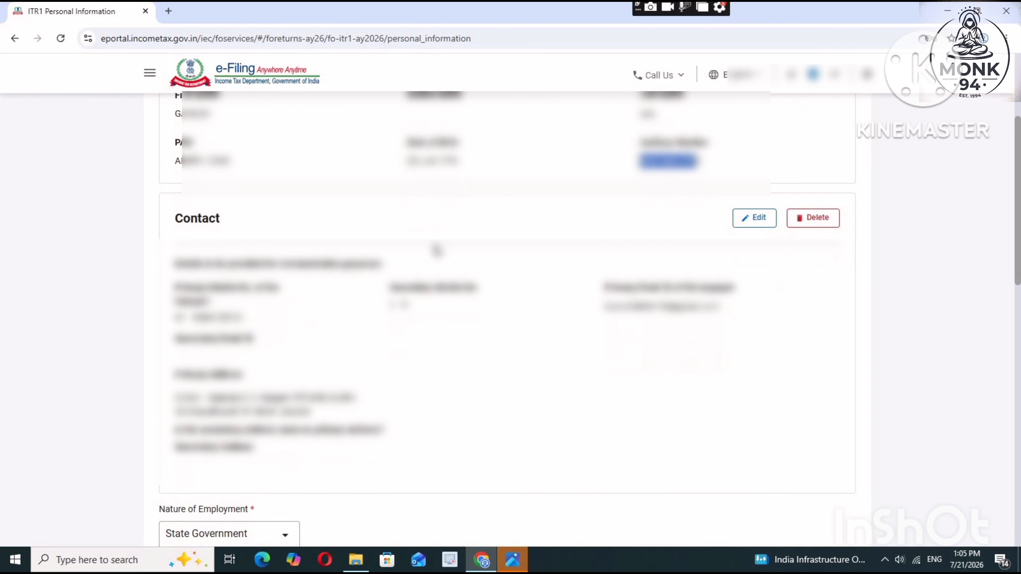
{"action": "left_click", "coordinate": [755, 224]}
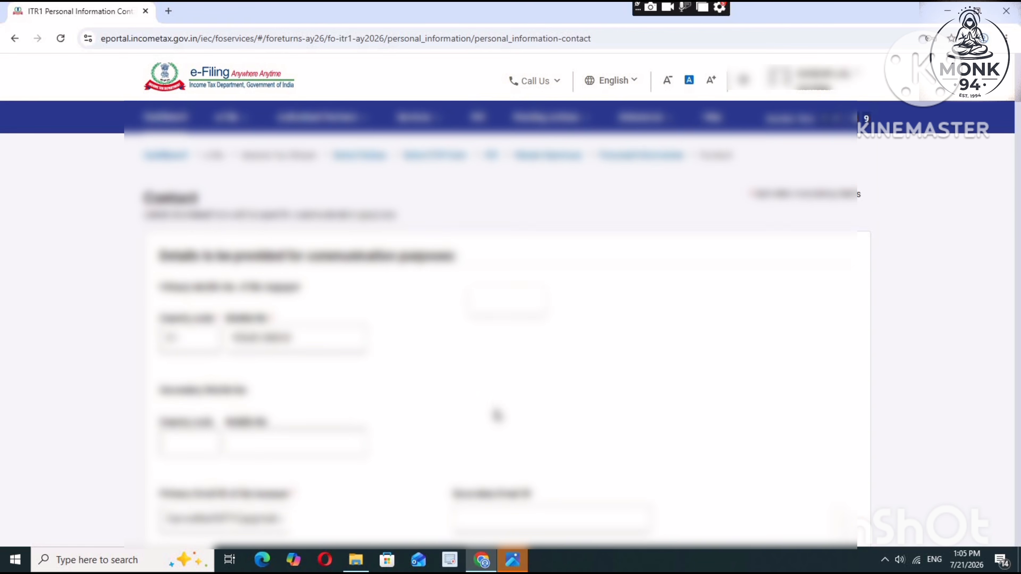
{"action": "scroll", "coordinate": [486, 386], "scroll_direction": "down", "scroll_amount": 10}
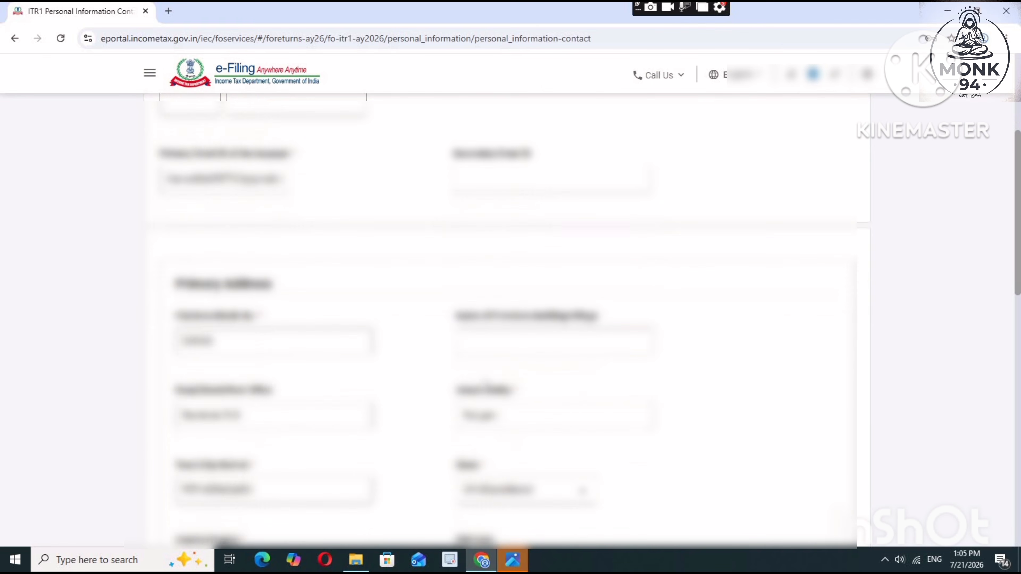
{"action": "scroll", "coordinate": [486, 389], "scroll_direction": "down", "scroll_amount": 8}
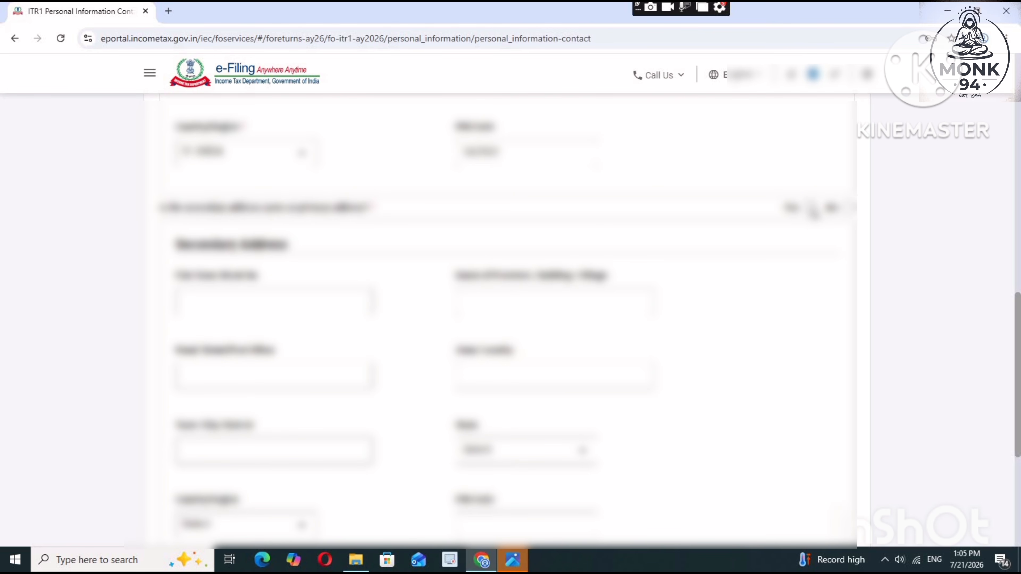
{"action": "left_click", "coordinate": [810, 207]}
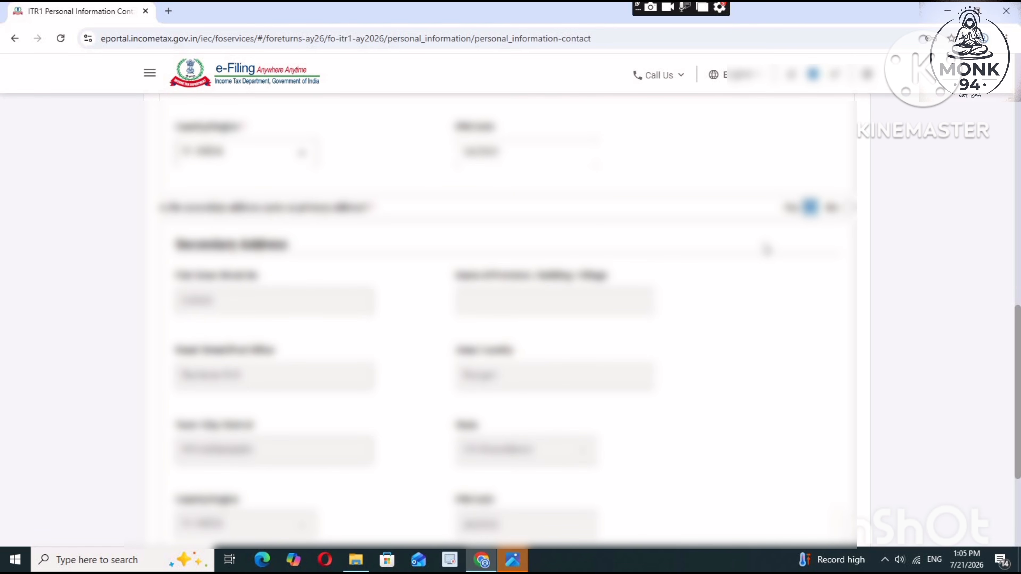
{"action": "scroll", "coordinate": [578, 407], "scroll_direction": "down", "scroll_amount": 4}
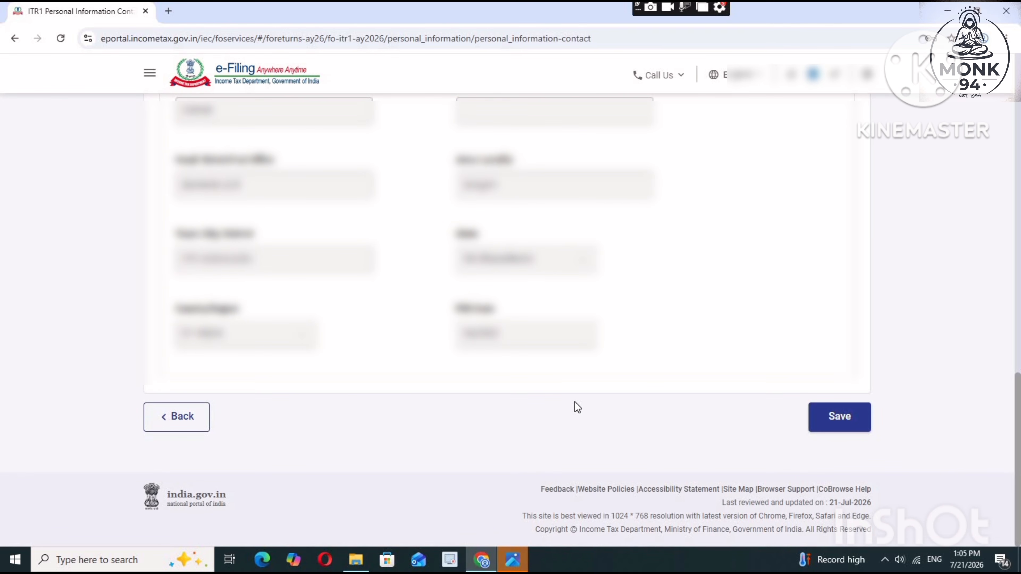
{"action": "left_click", "coordinate": [816, 422]}
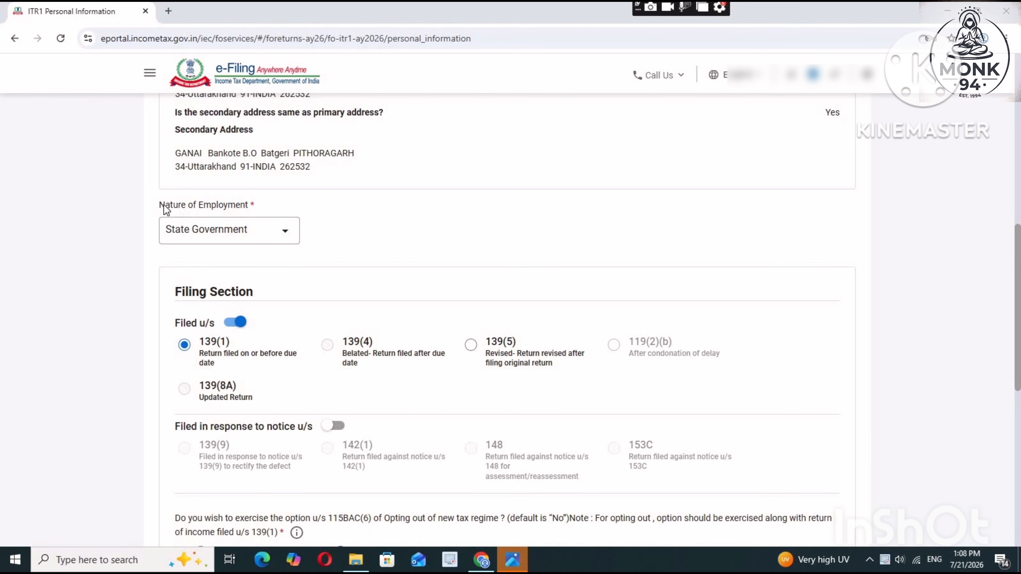
{"action": "left_click_drag", "start_coordinate": [166, 209], "coordinate": [265, 221]}
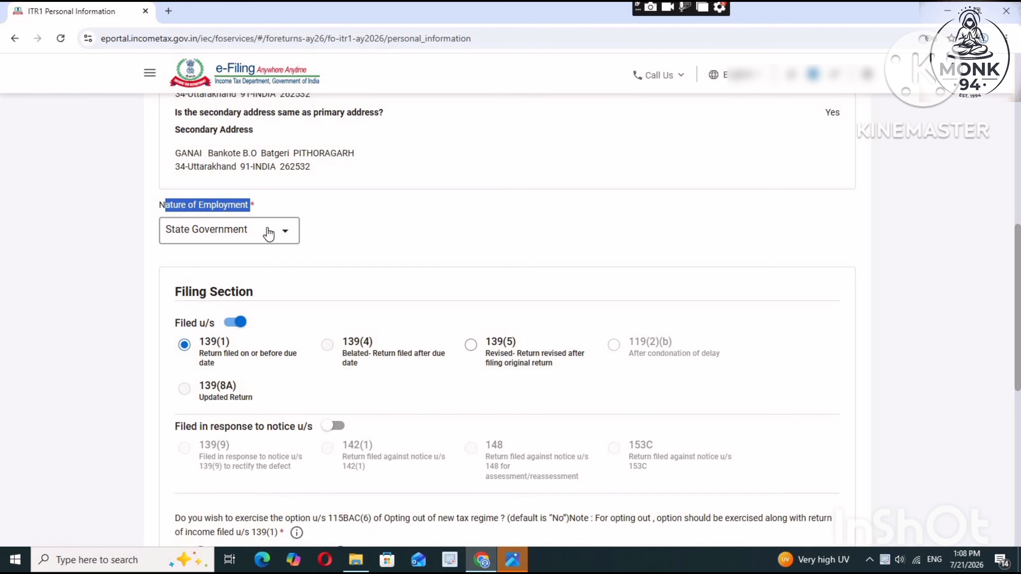
{"action": "left_click", "coordinate": [270, 243]}
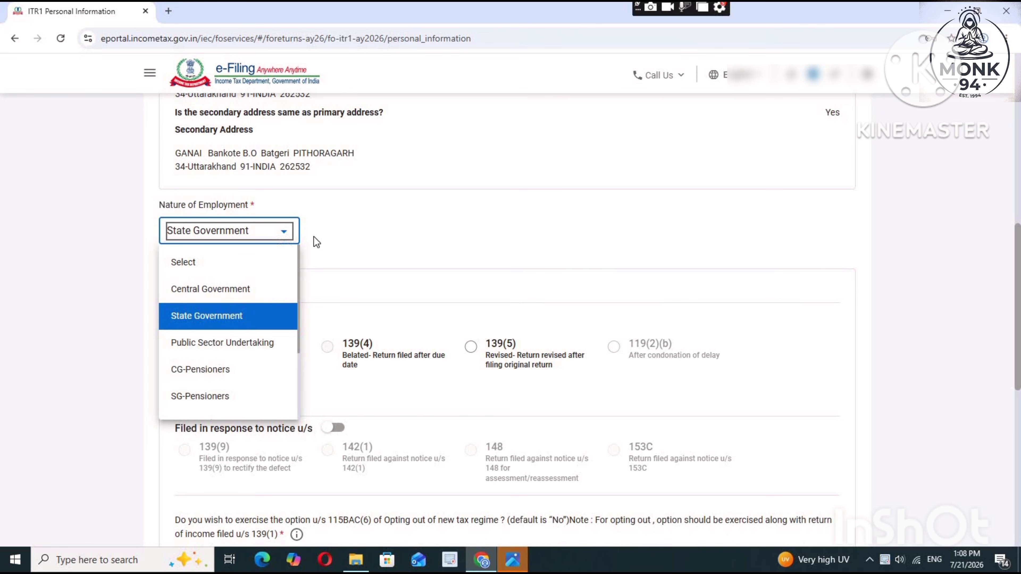
{"action": "left_click", "coordinate": [367, 240]}
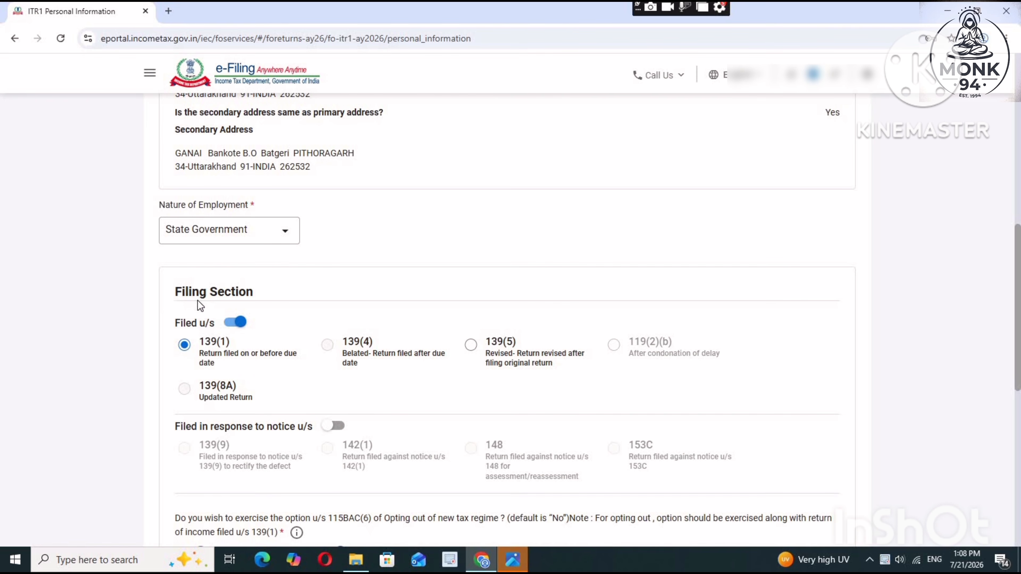
{"action": "scroll", "coordinate": [201, 362], "scroll_direction": "down", "scroll_amount": 2}
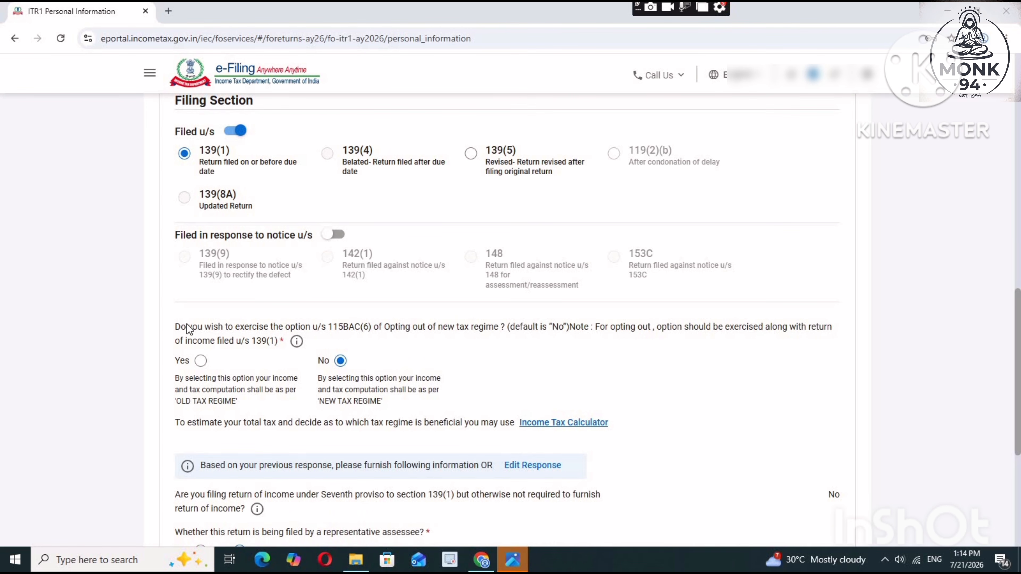
{"action": "left_click_drag", "start_coordinate": [176, 327], "coordinate": [268, 342]}
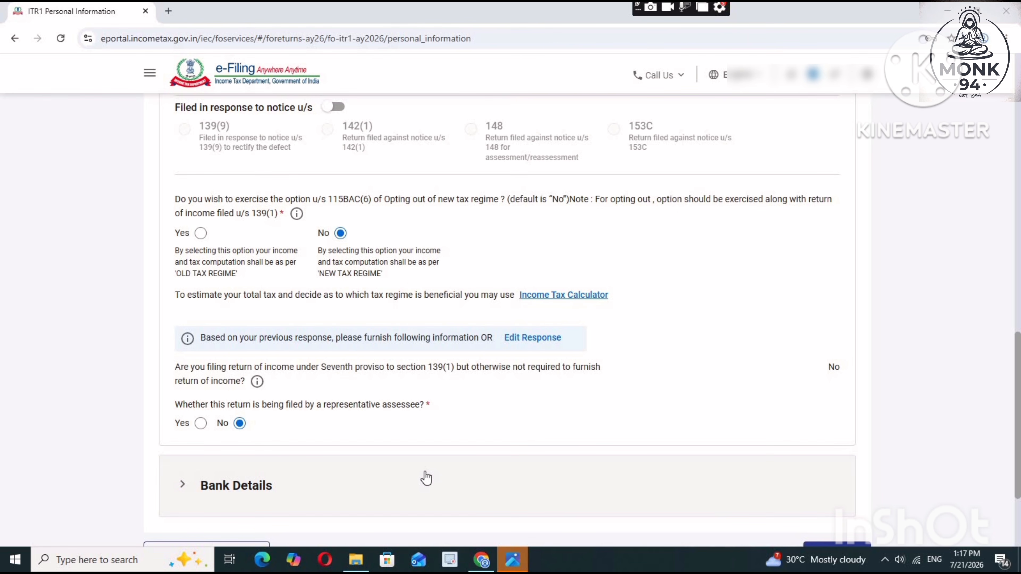
{"action": "scroll", "coordinate": [427, 478], "scroll_direction": "down", "scroll_amount": 3}
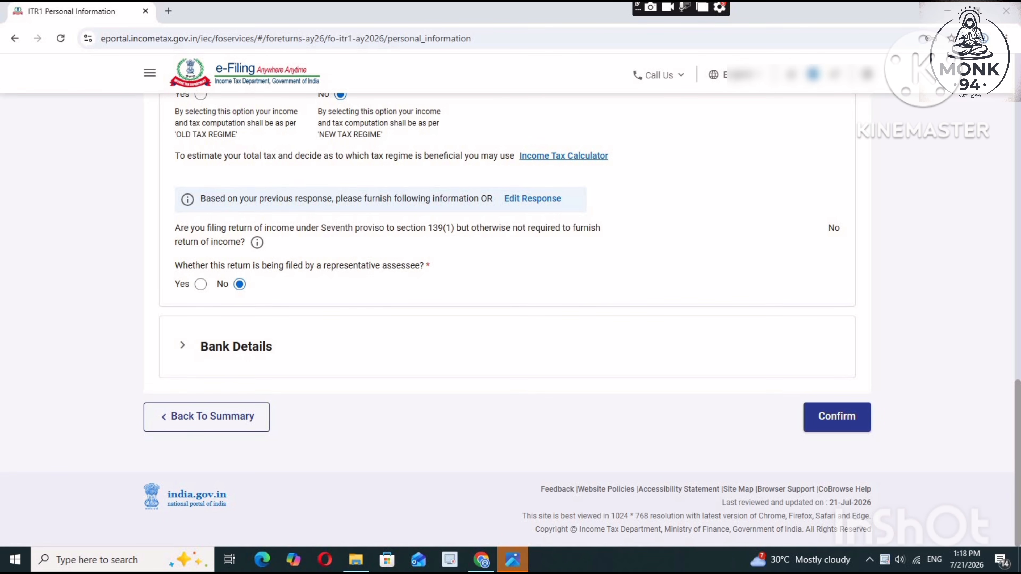
{"action": "left_click_drag", "start_coordinate": [368, 273], "coordinate": [457, 276]}
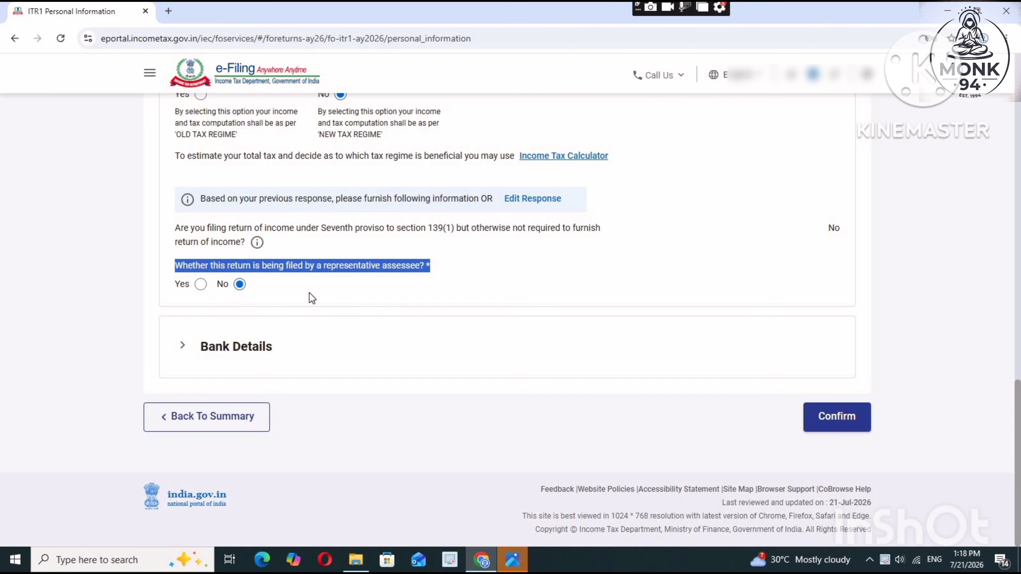
Confirm Personal Information and locate the Gross Total Income row on the Return Summary
{"action": "left_click", "coordinate": [838, 420]}
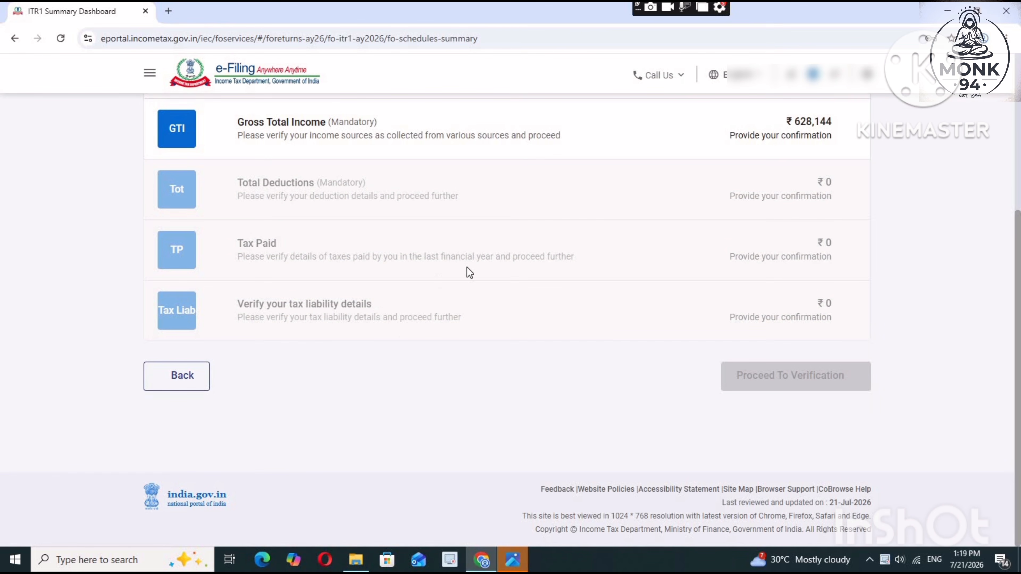
{"action": "scroll", "coordinate": [464, 268], "scroll_direction": "up", "scroll_amount": 3}
{"action": "scroll", "coordinate": [463, 267], "scroll_direction": "up", "scroll_amount": 4}
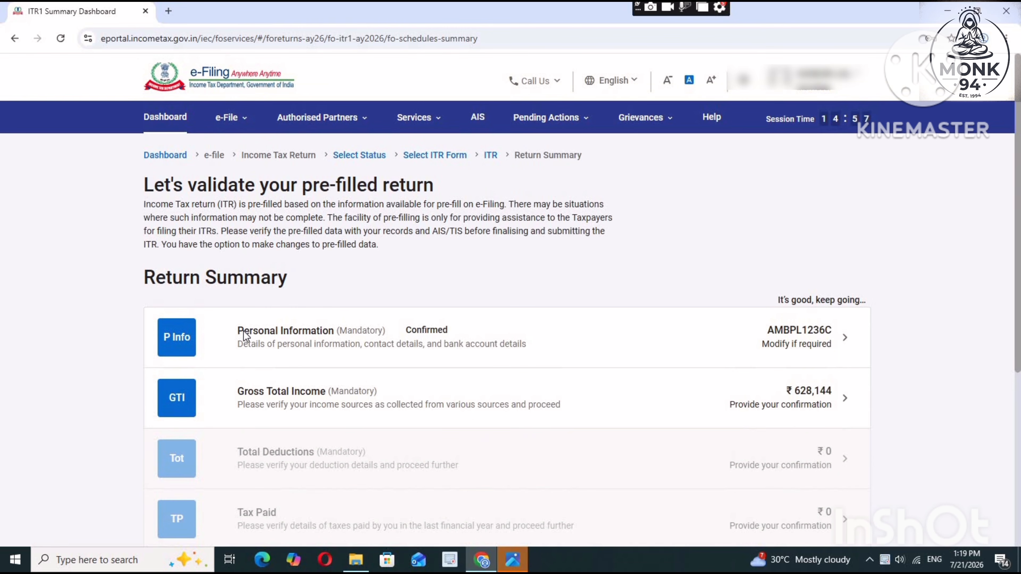
{"action": "scroll", "coordinate": [349, 358], "scroll_direction": "down", "scroll_amount": 2}
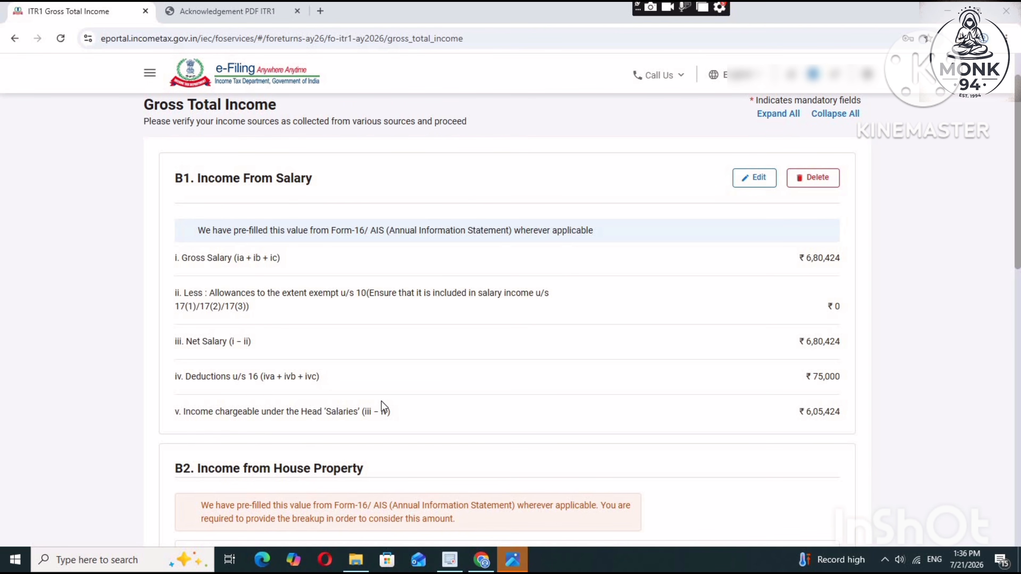
{"action": "left_click_drag", "start_coordinate": [196, 378], "coordinate": [320, 387]}
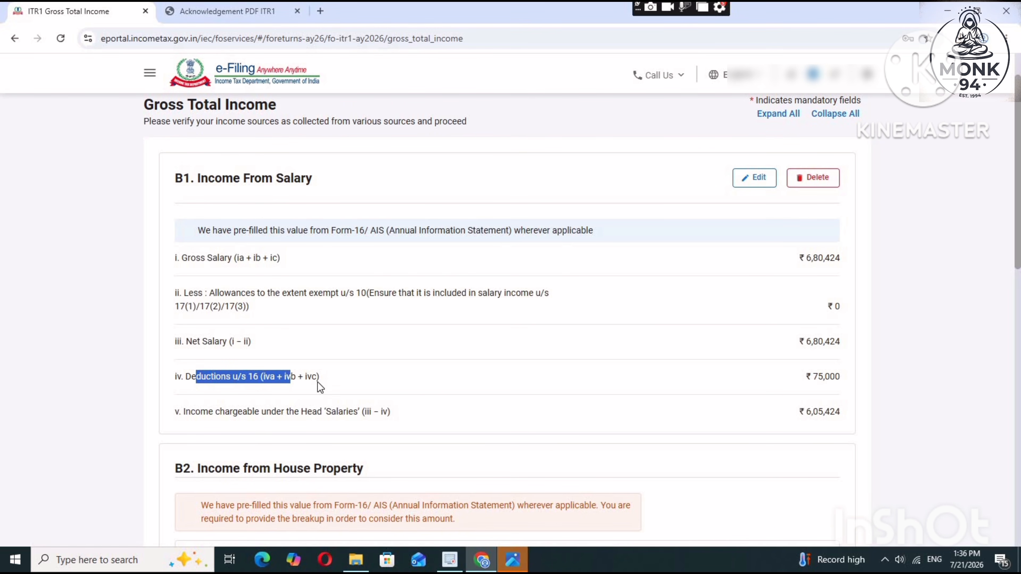
{"action": "left_click", "coordinate": [784, 382]}
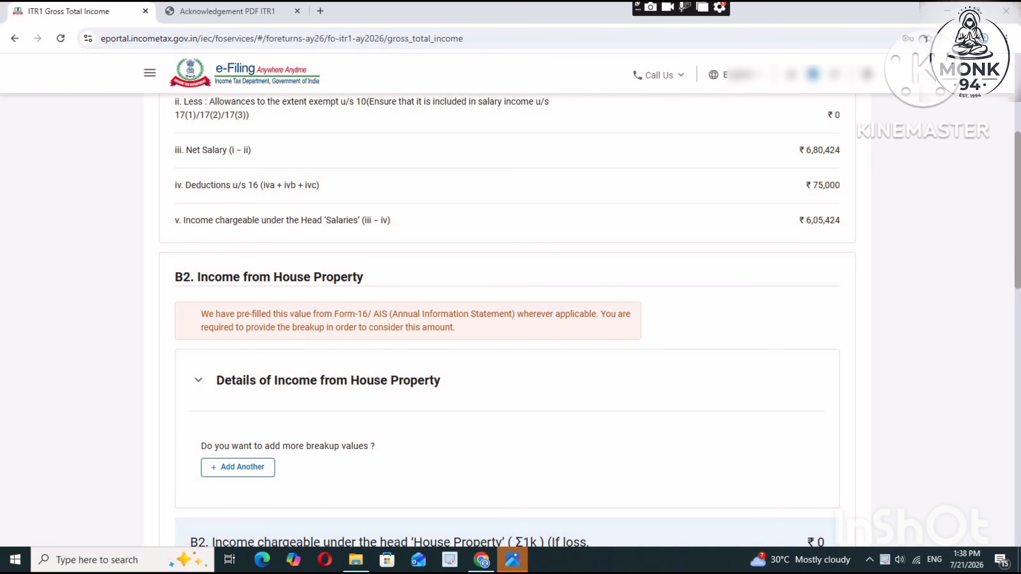
{"action": "scroll", "coordinate": [434, 332], "scroll_direction": "up", "scroll_amount": 5}
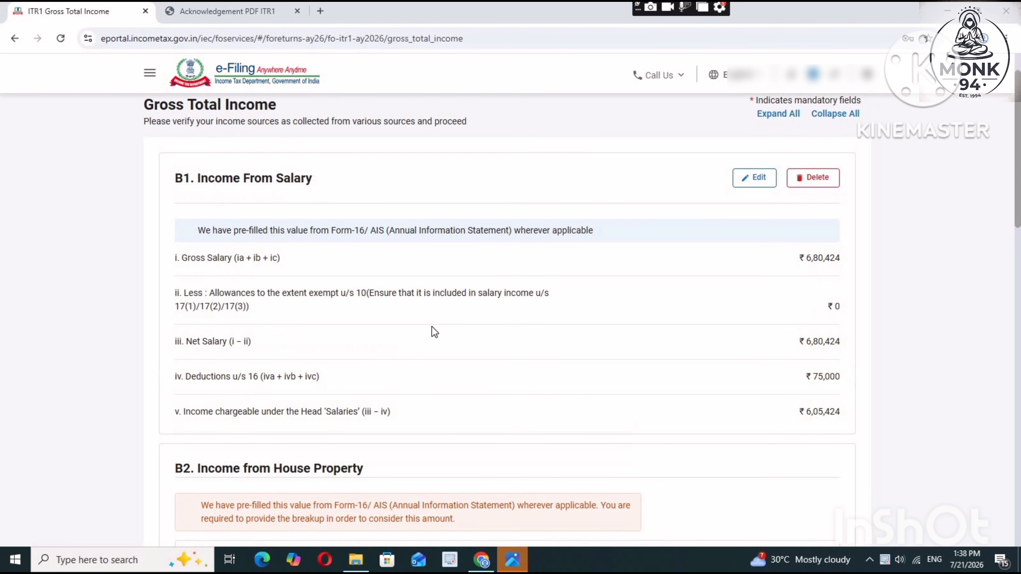
{"action": "scroll", "coordinate": [432, 326], "scroll_direction": "down", "scroll_amount": 3}
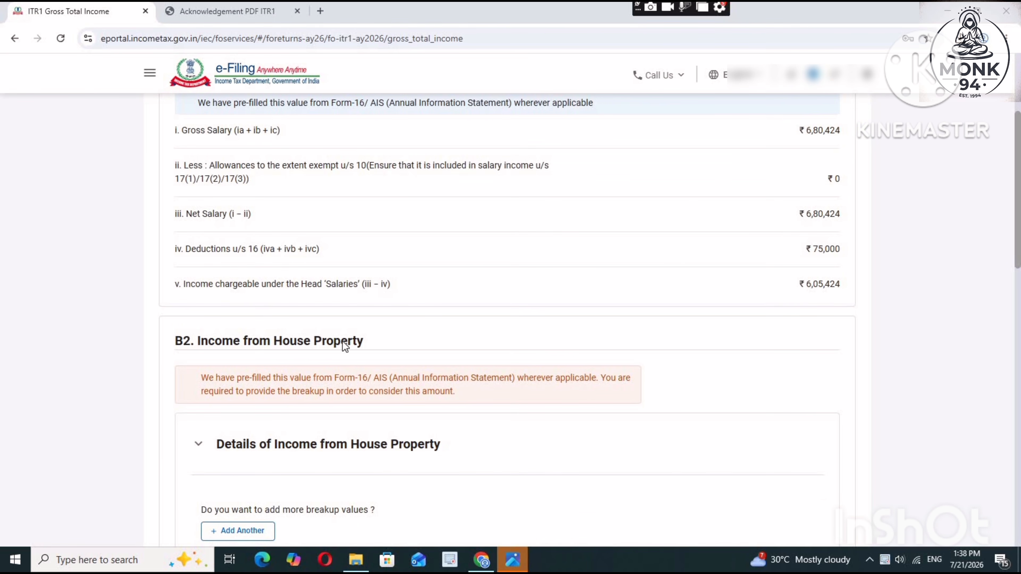
{"action": "left_click_drag", "start_coordinate": [201, 345], "coordinate": [246, 347]}
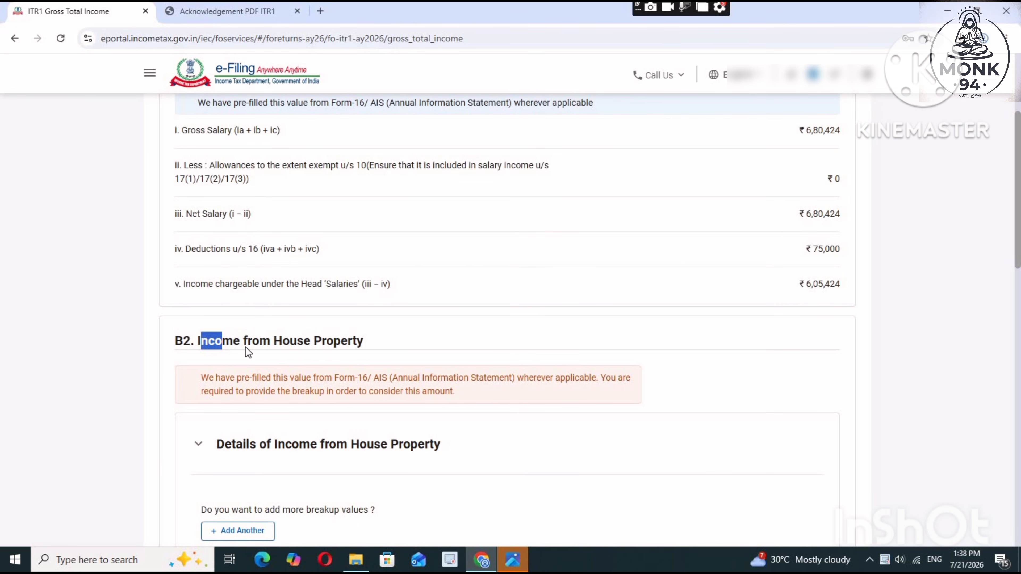
{"action": "left_click_drag", "start_coordinate": [348, 356], "coordinate": [374, 345]}
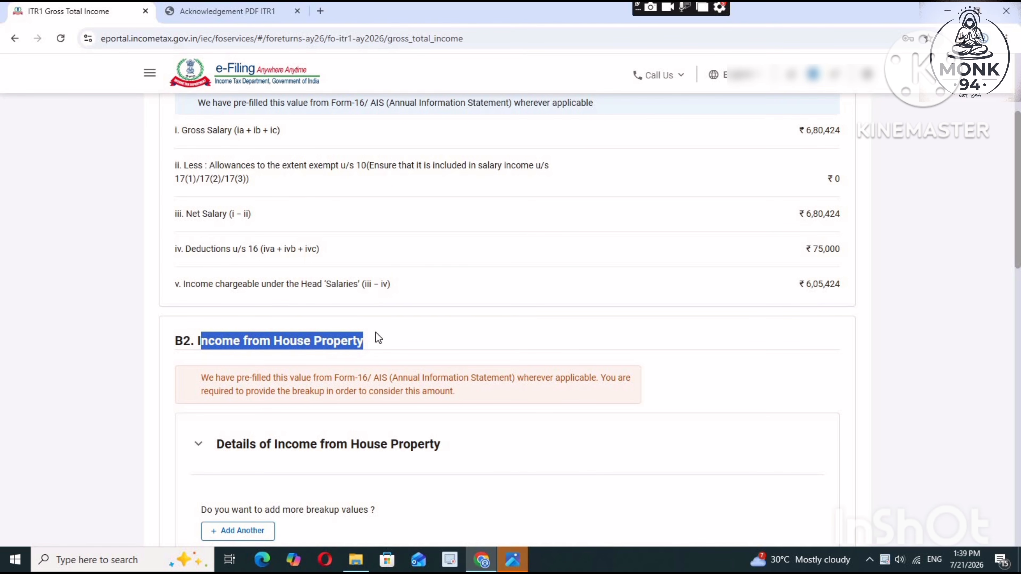
{"action": "scroll", "coordinate": [409, 322], "scroll_direction": "down", "scroll_amount": 3}
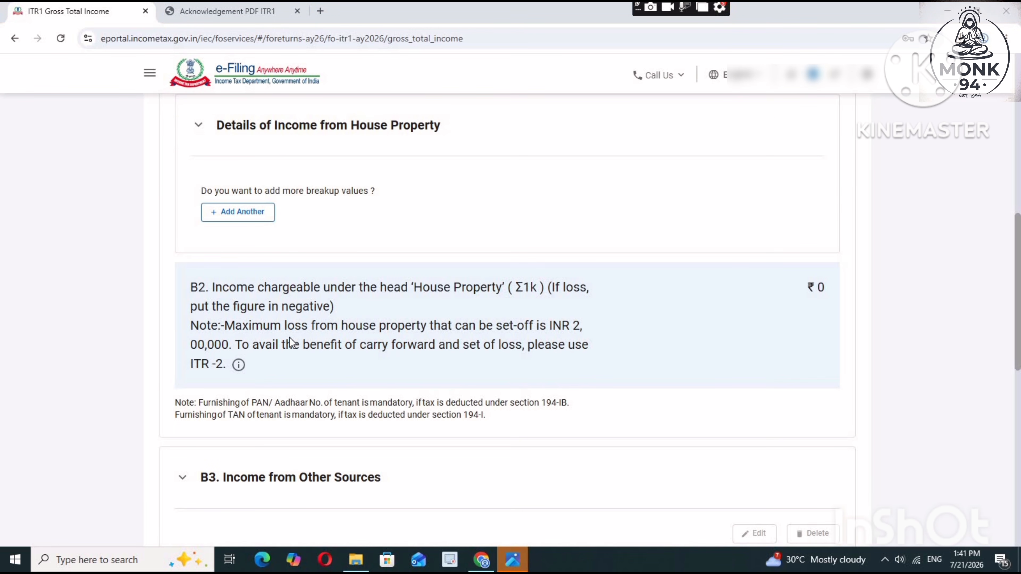
{"action": "scroll", "coordinate": [290, 338], "scroll_direction": "down", "scroll_amount": 2}
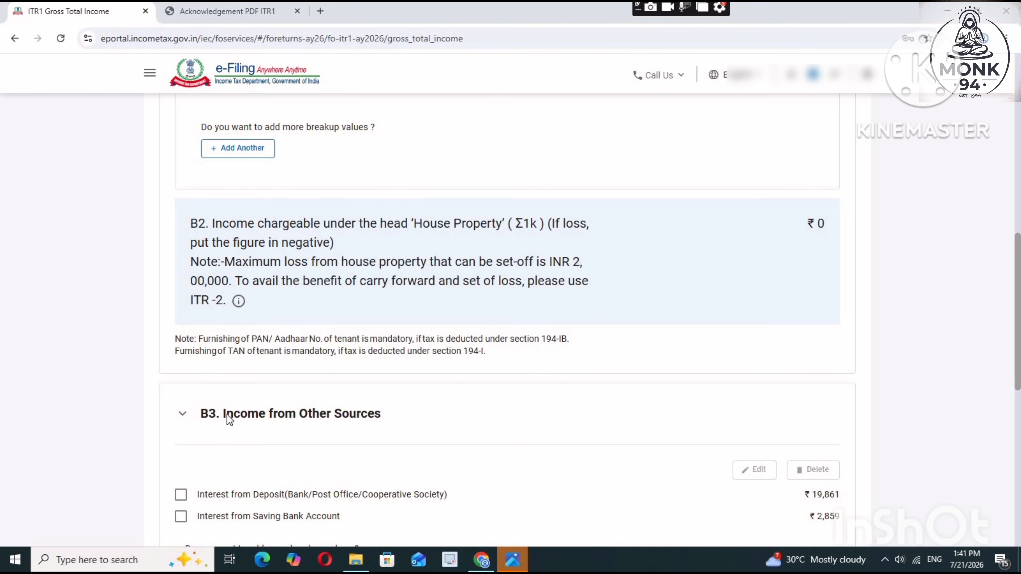
{"action": "left_click_drag", "start_coordinate": [225, 415], "coordinate": [399, 410]}
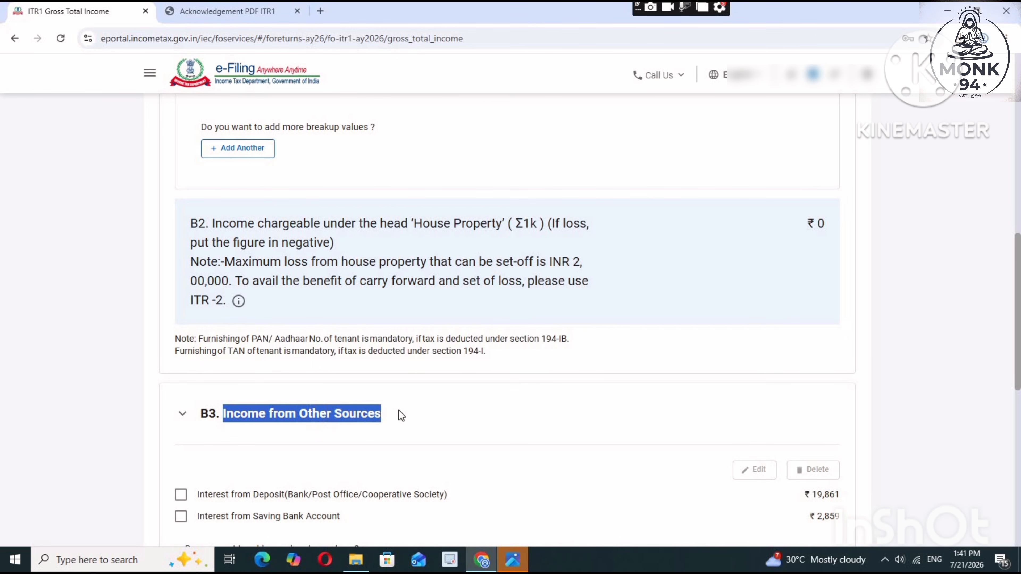
{"action": "scroll", "coordinate": [434, 344], "scroll_direction": "down", "scroll_amount": 2}
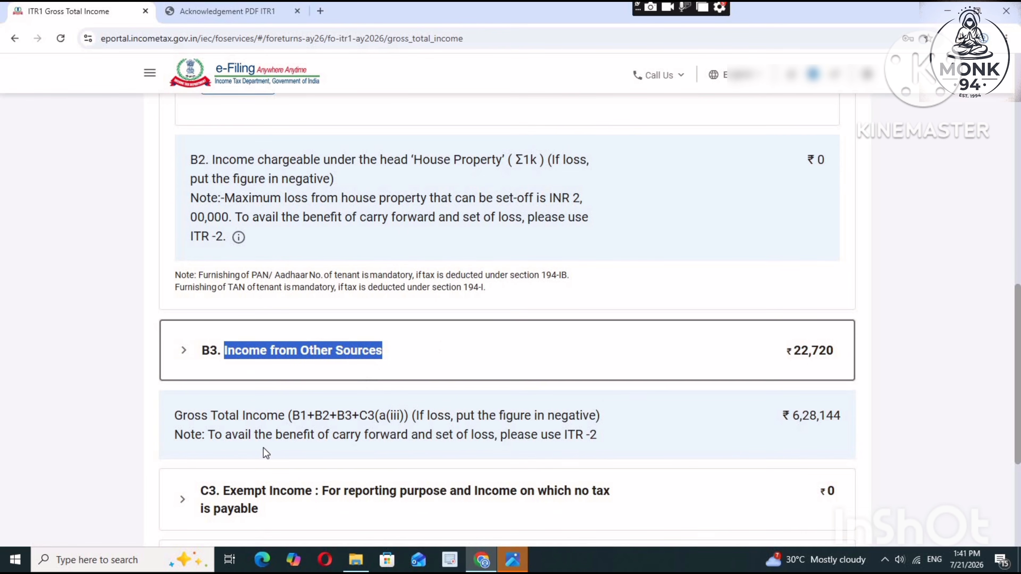
{"action": "left_click", "coordinate": [474, 368]}
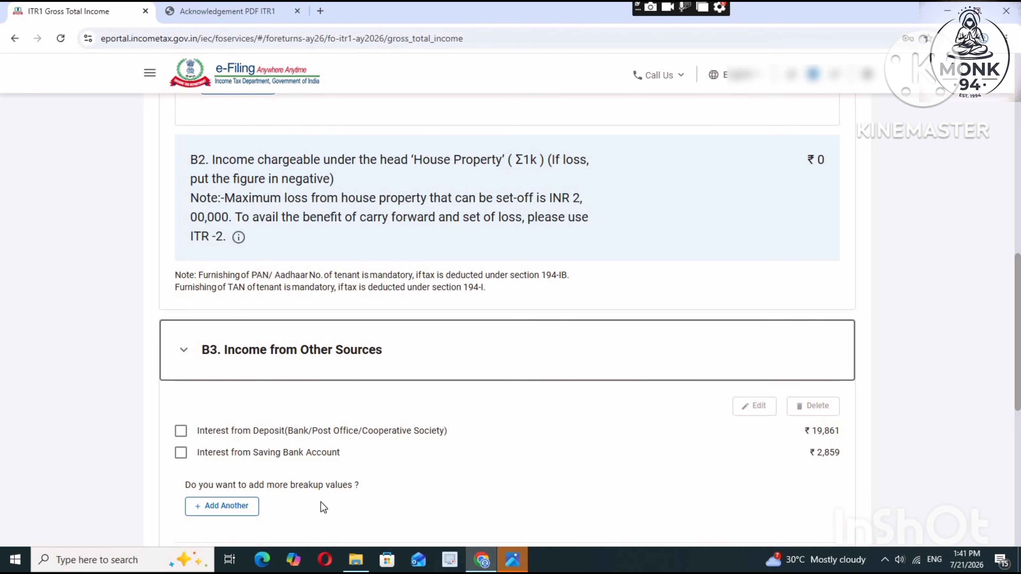
{"action": "left_click", "coordinate": [182, 432]}
{"action": "left_click", "coordinate": [182, 433]}
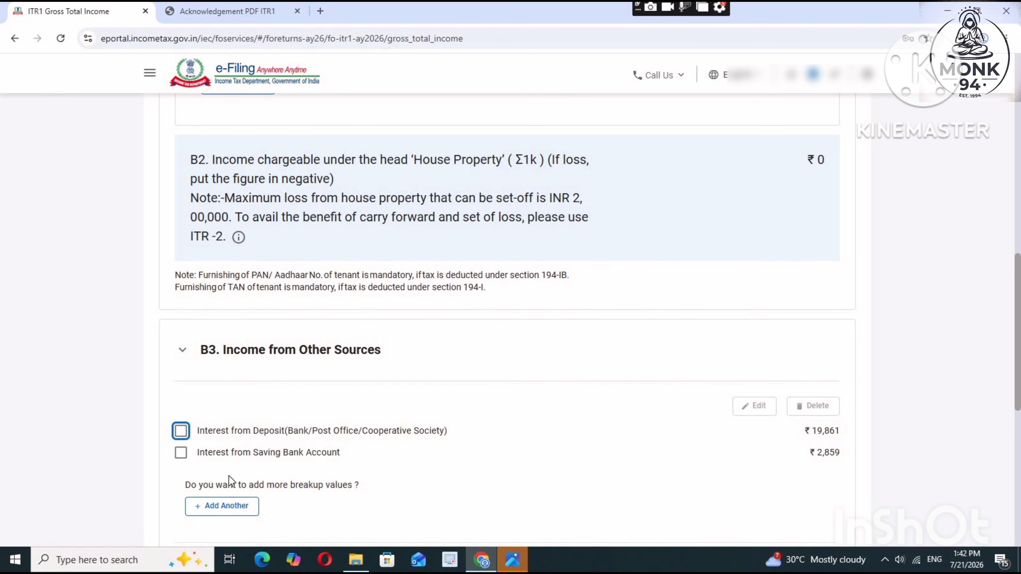
{"action": "scroll", "coordinate": [241, 464], "scroll_direction": "down", "scroll_amount": 3}
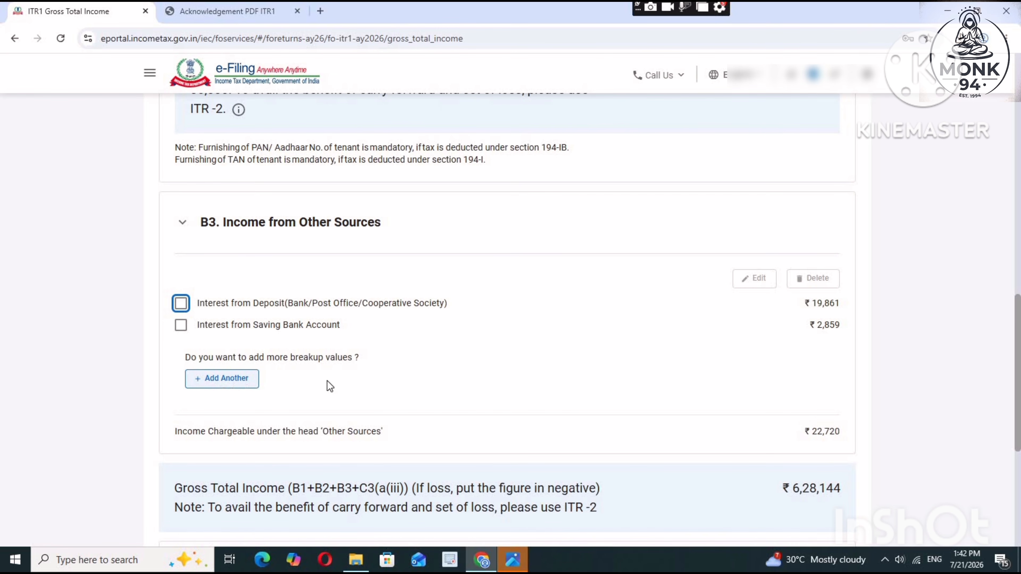
{"action": "scroll", "coordinate": [341, 384], "scroll_direction": "down", "scroll_amount": 3}
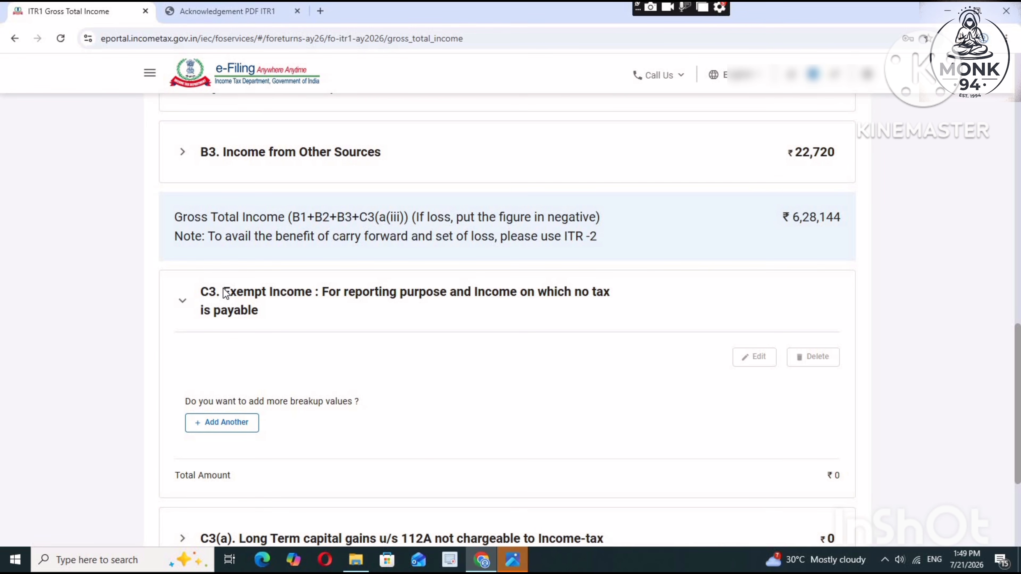
{"action": "left_click", "coordinate": [224, 292]}
{"action": "left_click_drag", "start_coordinate": [202, 293], "coordinate": [259, 309]}
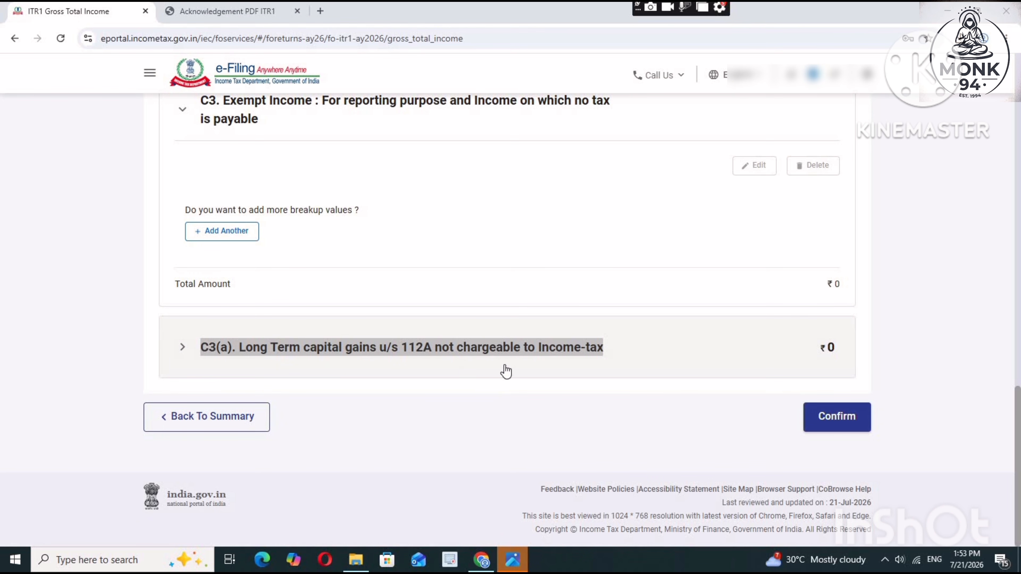
Confirm Gross Total Income of ₹628,144, then confirm the ₹0 Total Deductions
{"action": "left_click", "coordinate": [833, 419]}
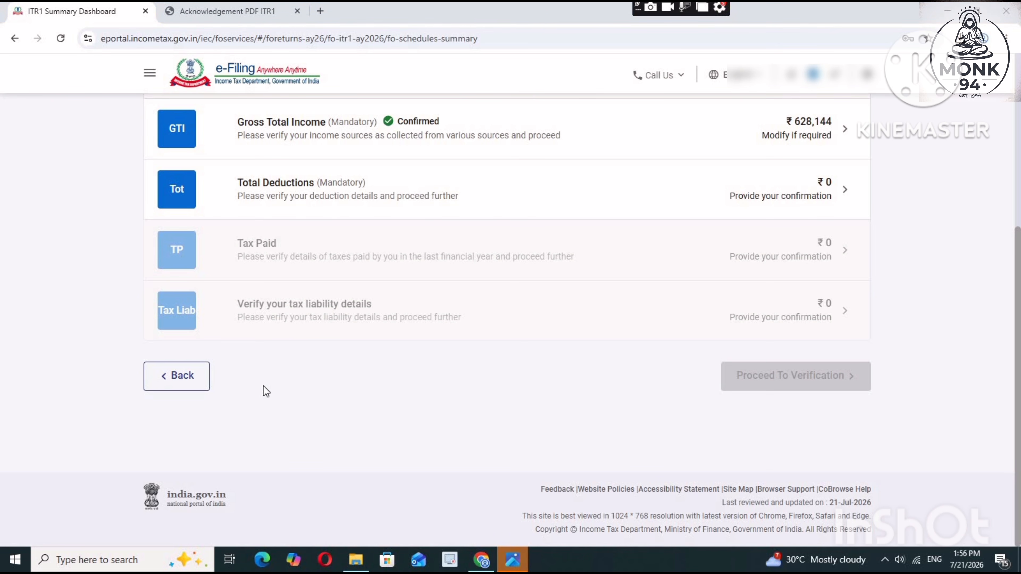
{"action": "left_click", "coordinate": [278, 192]}
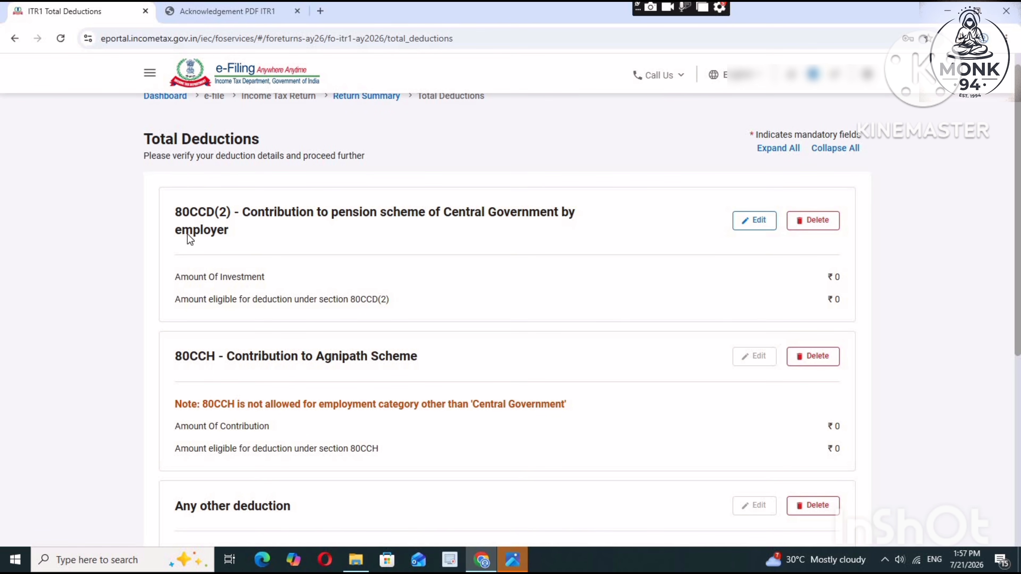
{"action": "left_click_drag", "start_coordinate": [175, 212], "coordinate": [205, 226]}
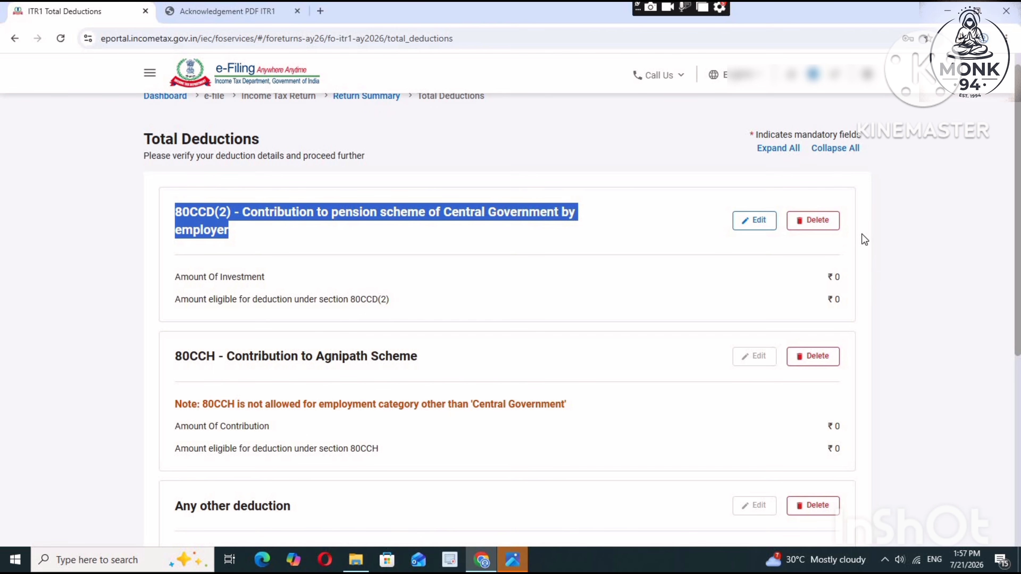
{"action": "left_click", "coordinate": [814, 280]}
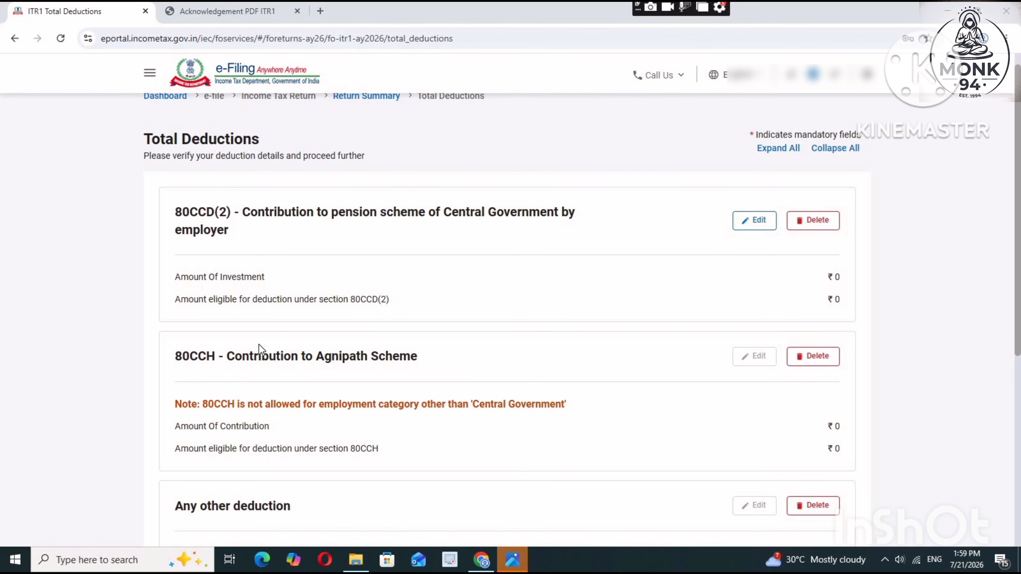
{"action": "scroll", "coordinate": [258, 344], "scroll_direction": "down", "scroll_amount": 5}
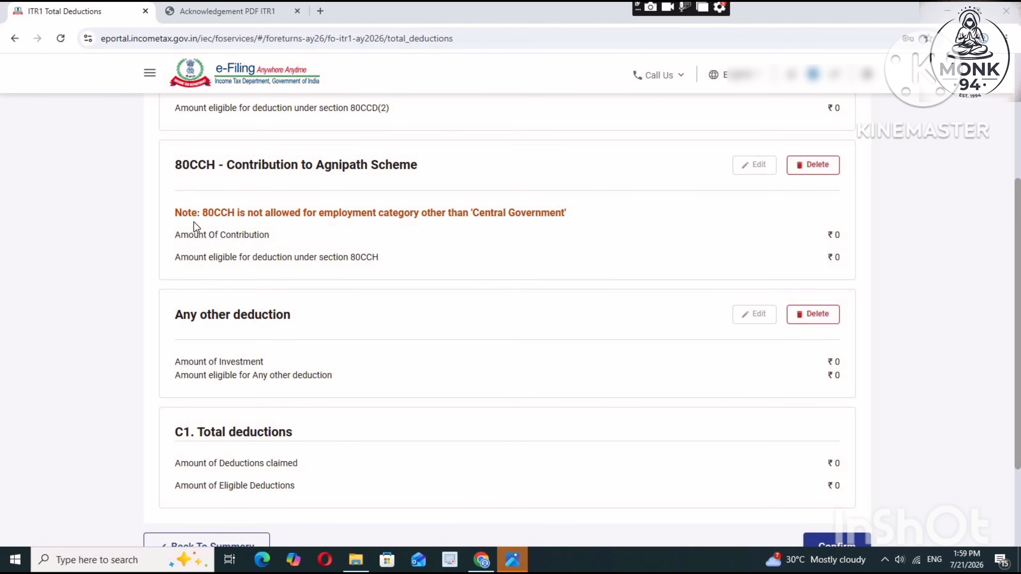
{"action": "scroll", "coordinate": [273, 329], "scroll_direction": "down", "scroll_amount": 2}
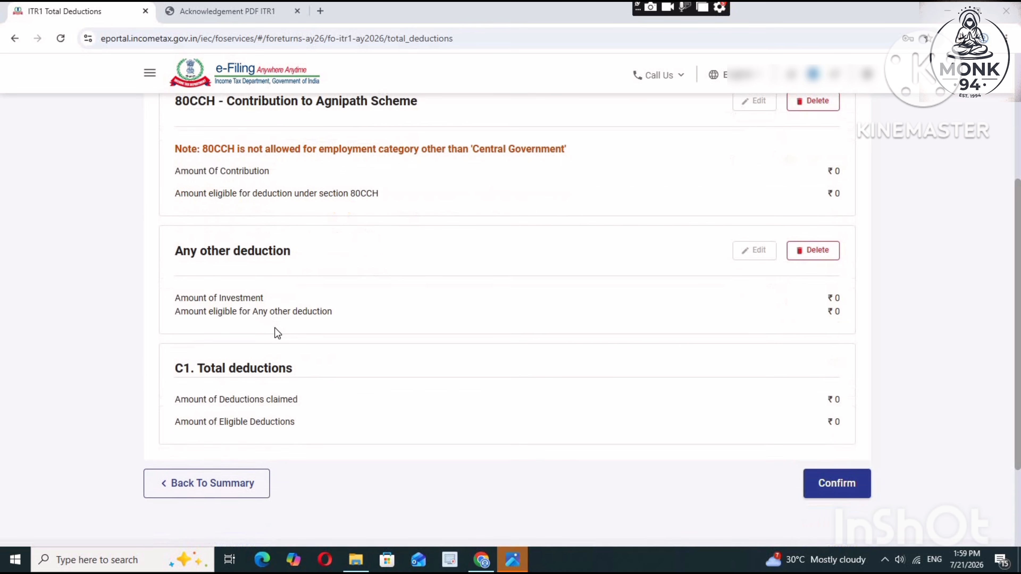
{"action": "left_click", "coordinate": [829, 492]}
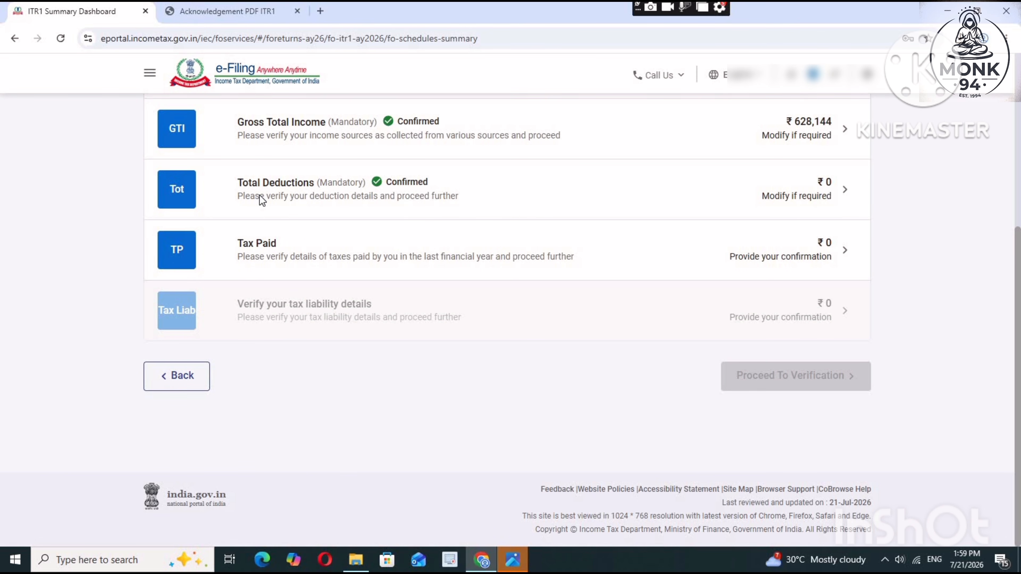
Open the Tax Paid schedule and confirm its ₹0 total
{"action": "left_click", "coordinate": [259, 245]}
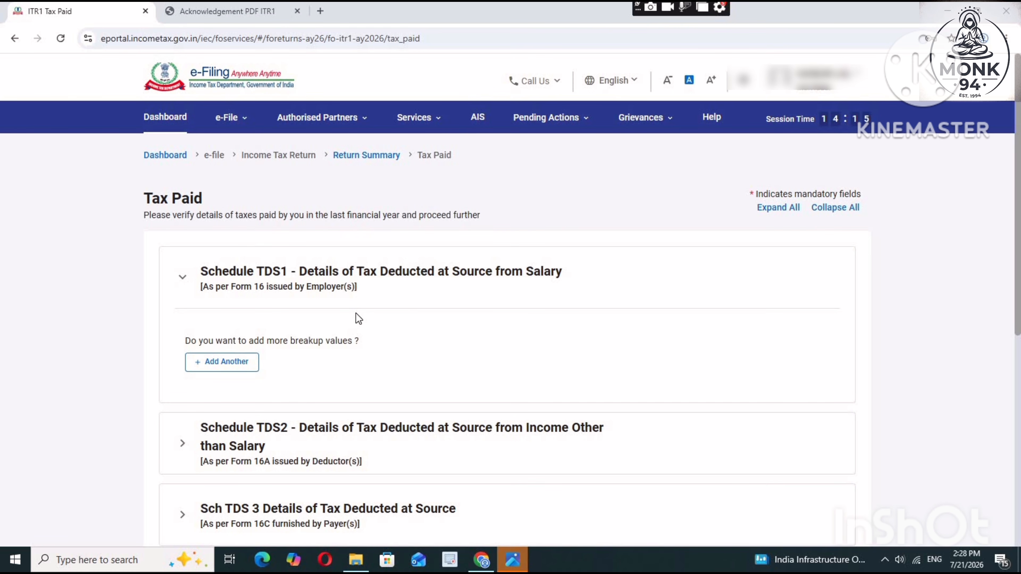
{"action": "scroll", "coordinate": [356, 313], "scroll_direction": "down", "scroll_amount": 7}
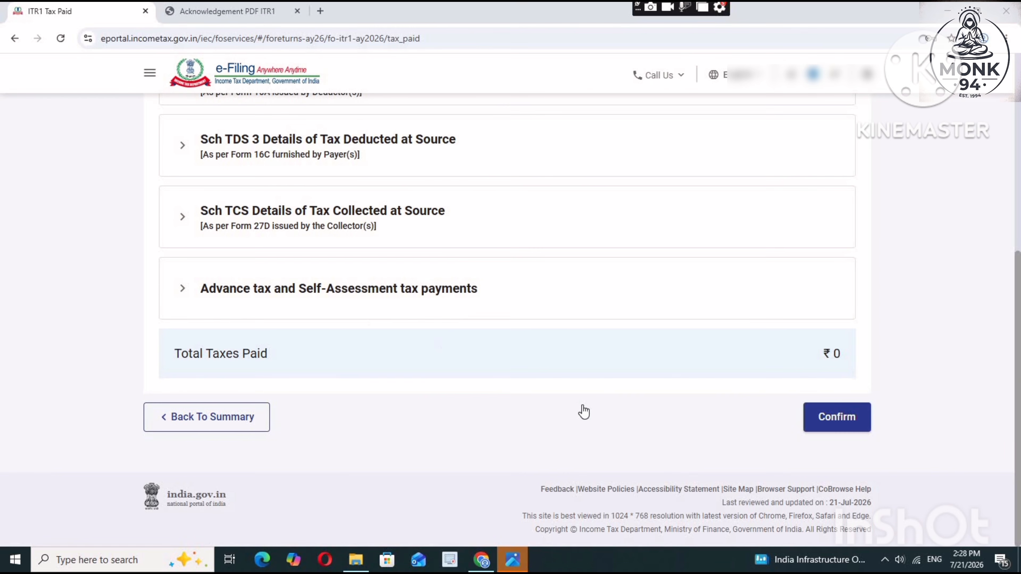
{"action": "left_click", "coordinate": [849, 425]}
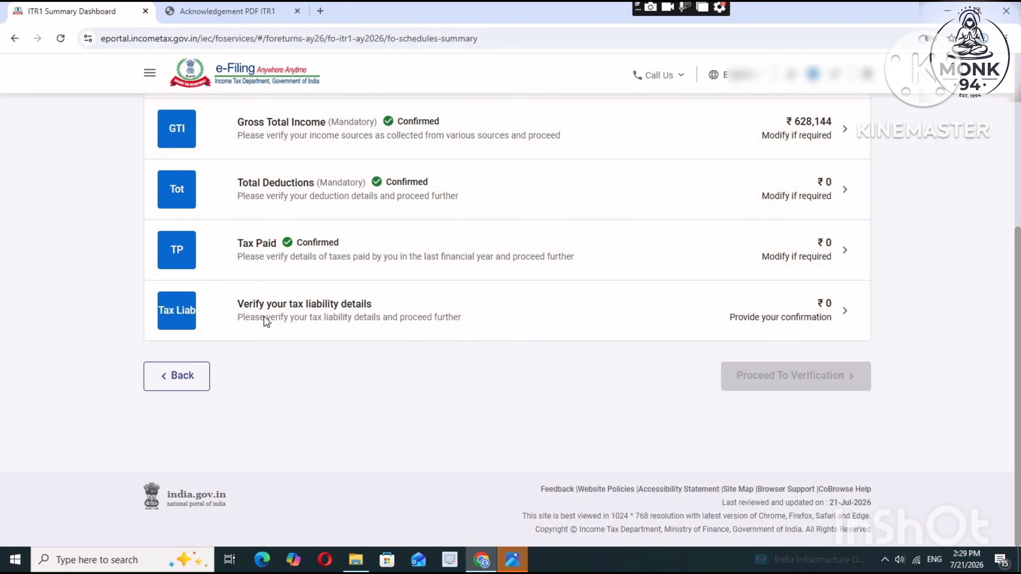
{"action": "left_click", "coordinate": [763, 317]}
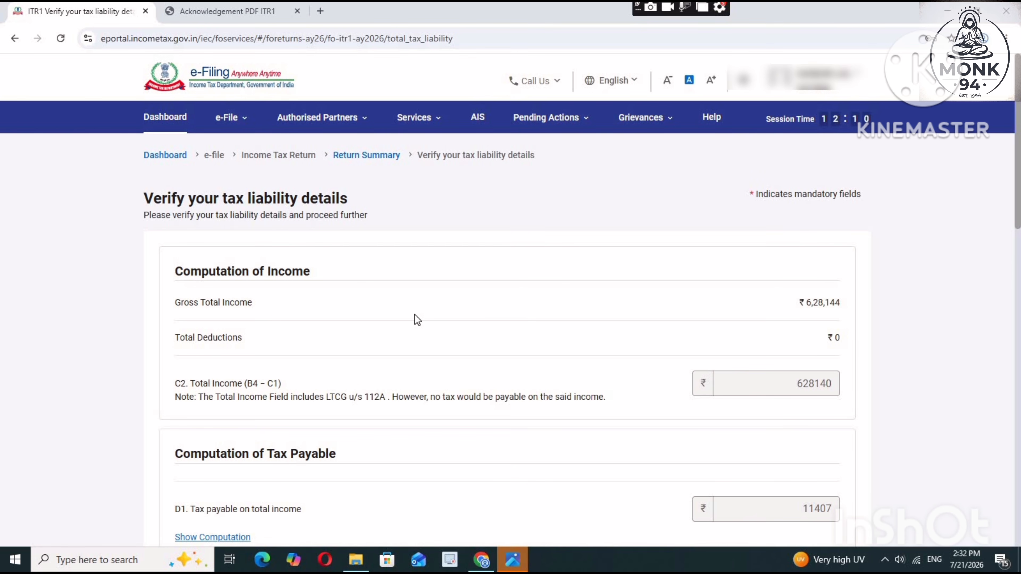
{"action": "scroll", "coordinate": [415, 315], "scroll_direction": "down", "scroll_amount": 8}
{"action": "scroll", "coordinate": [415, 315], "scroll_direction": "down", "scroll_amount": 10}
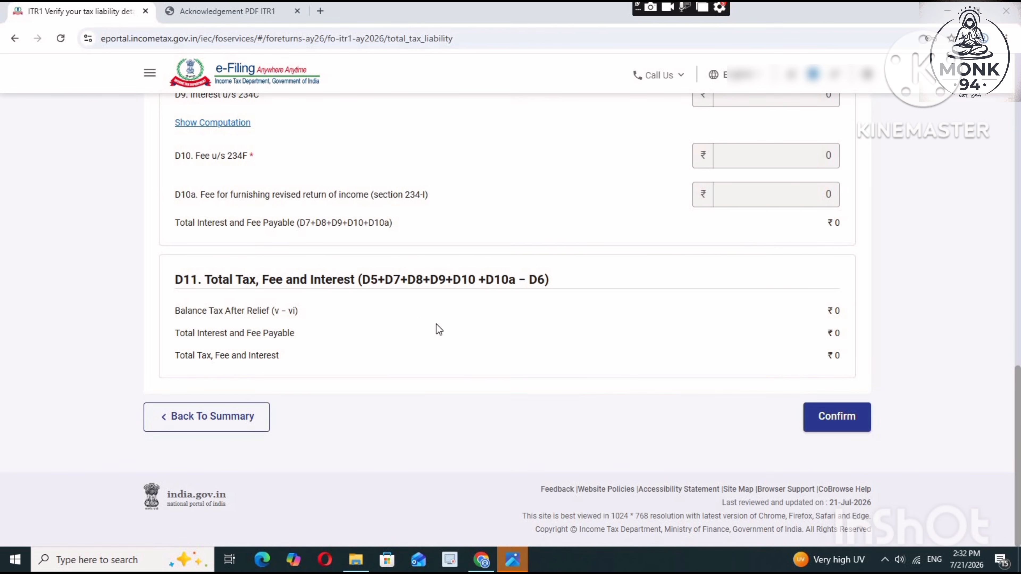
{"action": "left_click", "coordinate": [832, 414]}
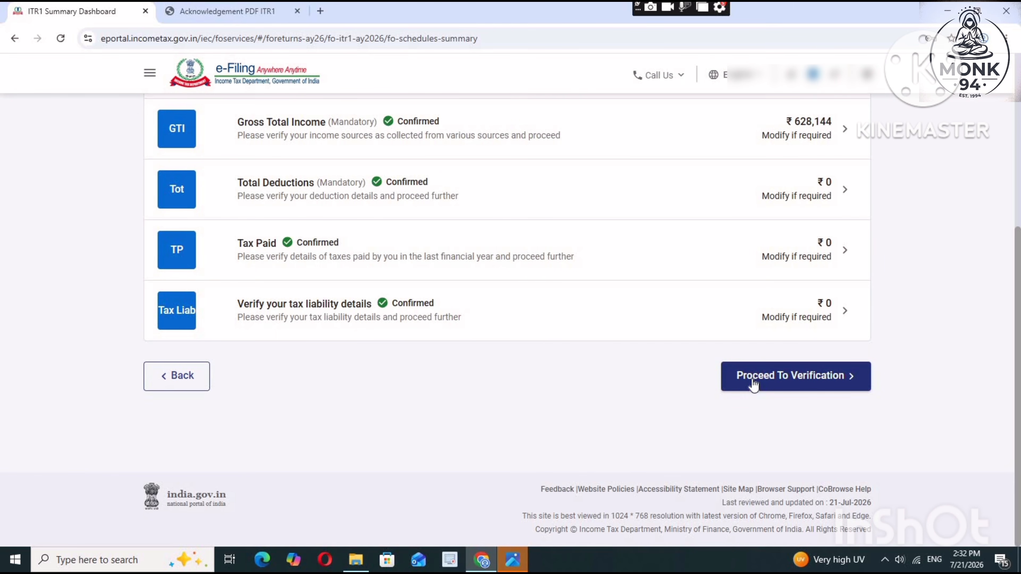
{"action": "scroll", "coordinate": [595, 372], "scroll_direction": "up", "scroll_amount": 3}
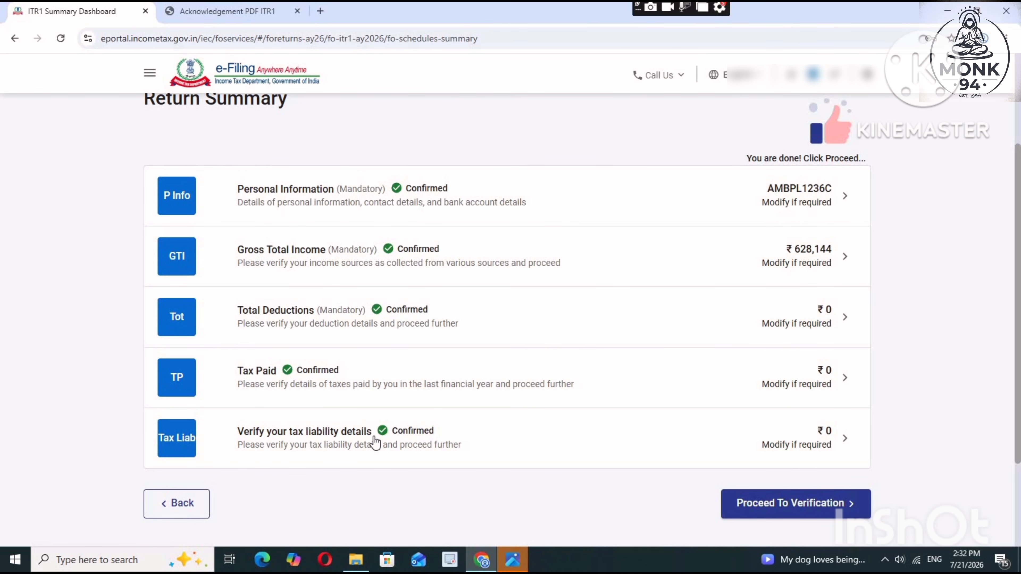
{"action": "scroll", "coordinate": [599, 290], "scroll_direction": "down", "scroll_amount": 3}
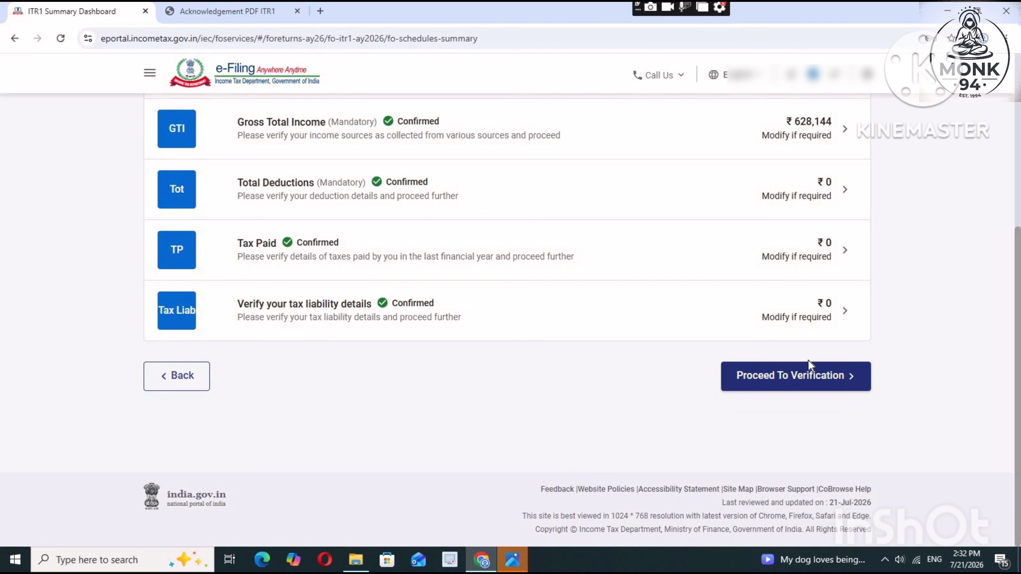
Proceed to verification, review the ₹0 payable tax summary, and open Preview And Submit
{"action": "left_click", "coordinate": [795, 378]}
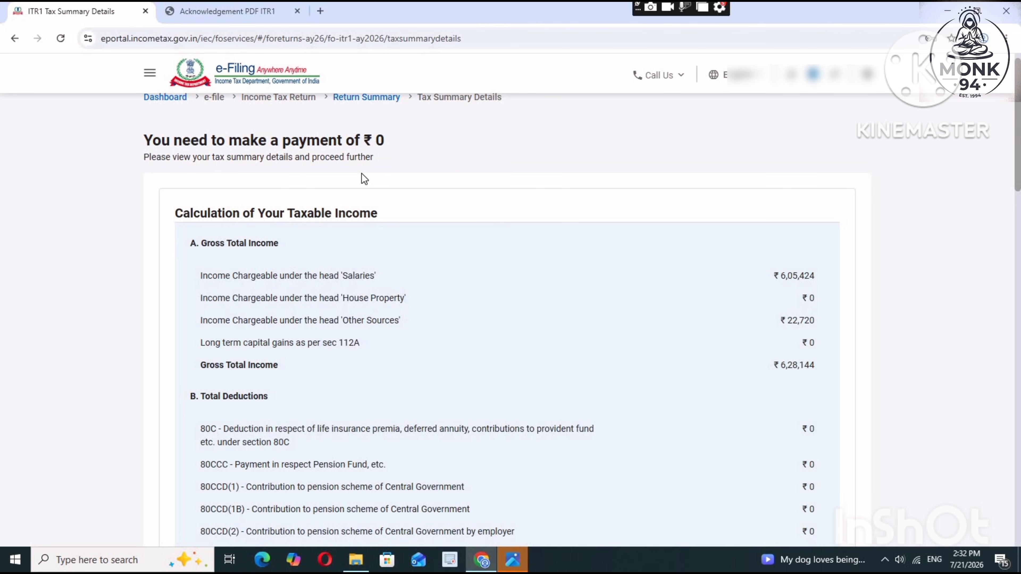
{"action": "scroll", "coordinate": [402, 273], "scroll_direction": "down", "scroll_amount": 8}
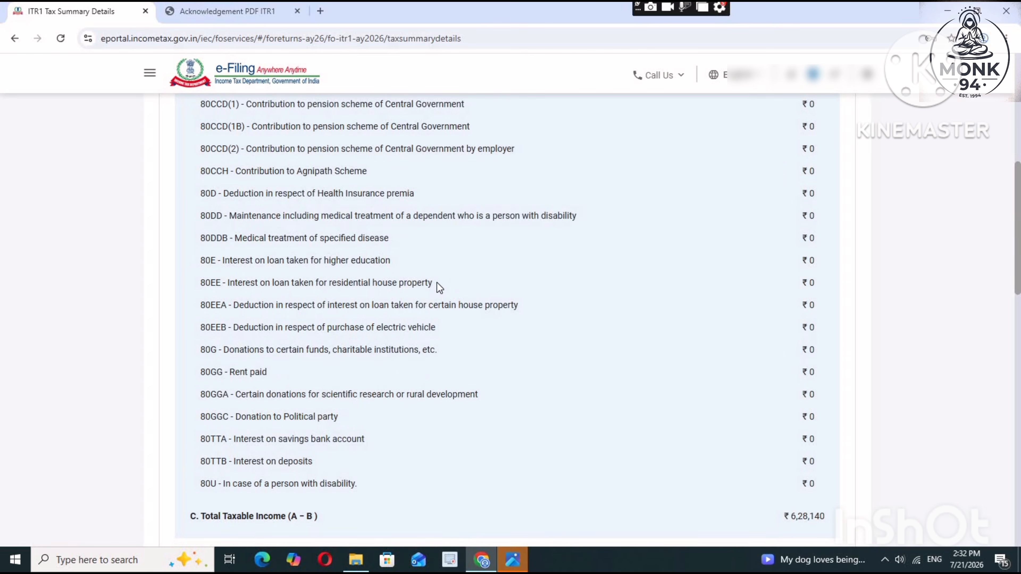
{"action": "scroll", "coordinate": [440, 287], "scroll_direction": "down", "scroll_amount": 20}
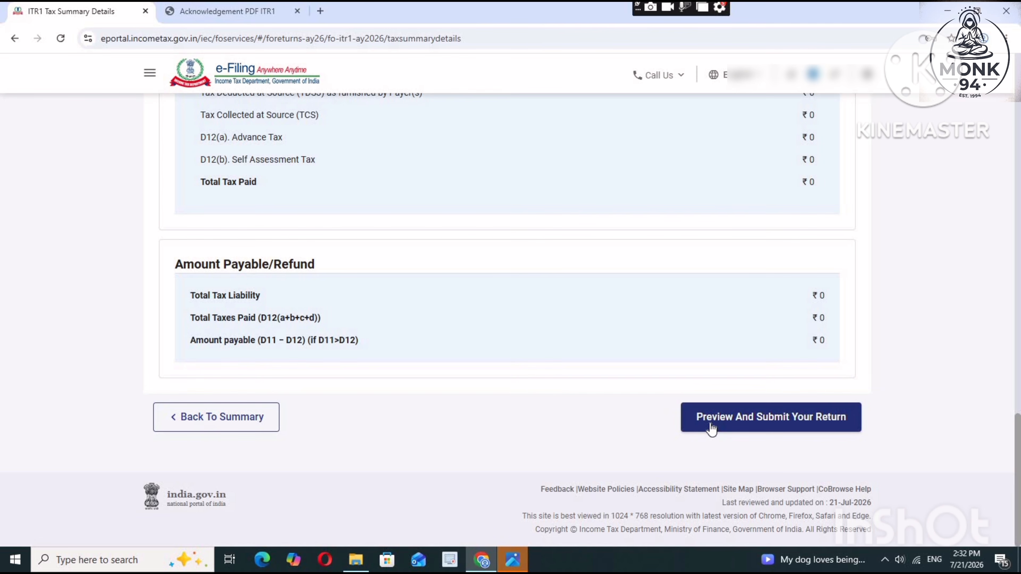
{"action": "left_click", "coordinate": [767, 424]}
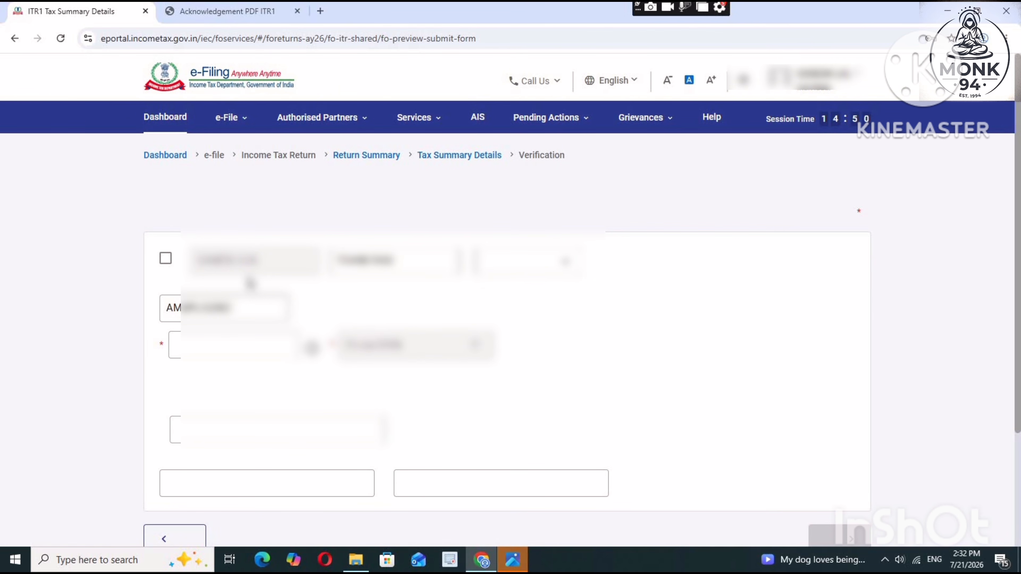
Accept the verification declaration
{"action": "left_click", "coordinate": [165, 284]}
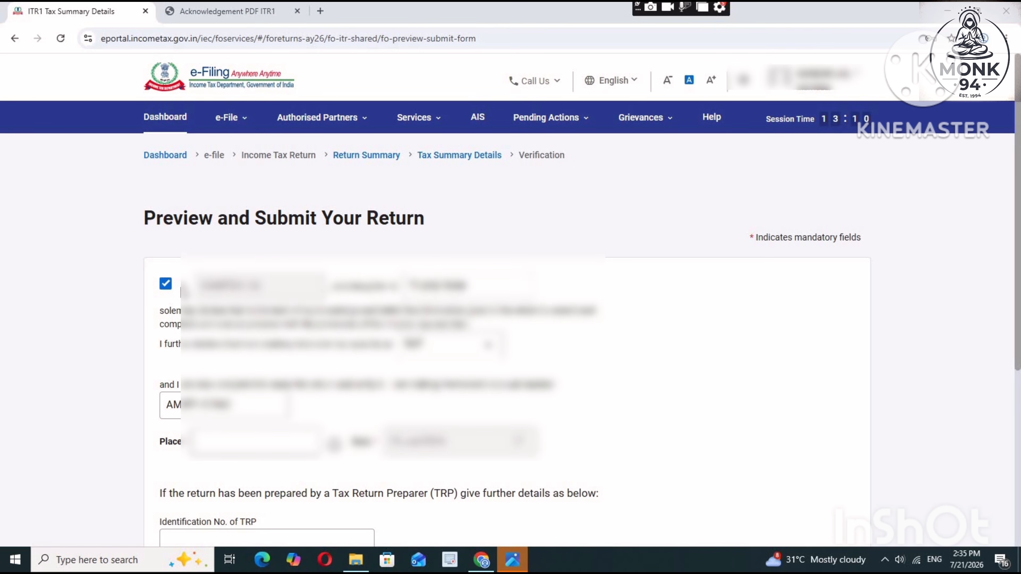
{"action": "left_click", "coordinate": [165, 287]}
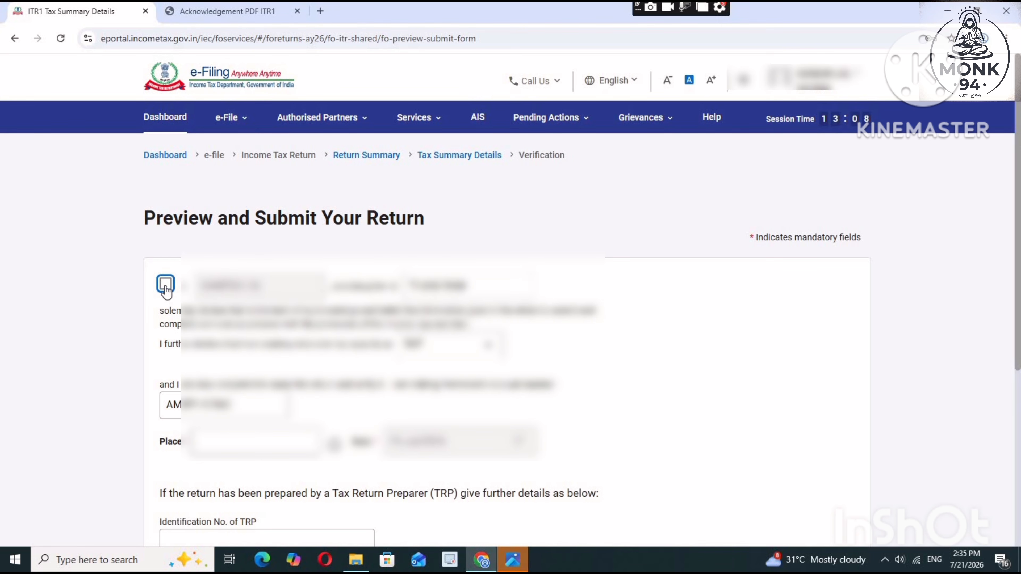
{"action": "left_click", "coordinate": [166, 285]}
{"action": "scroll", "coordinate": [166, 289], "scroll_direction": "down", "scroll_amount": 6}
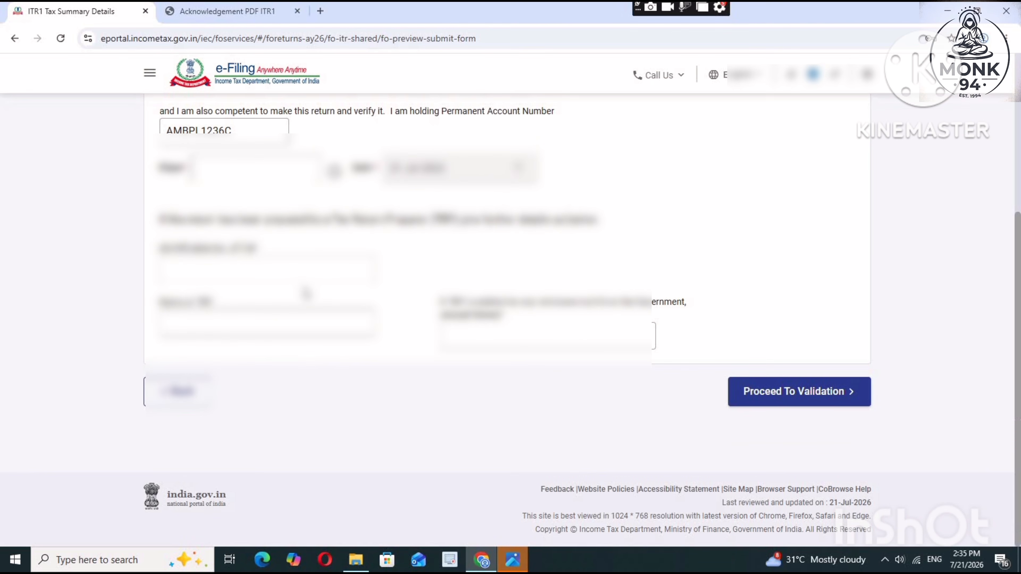
Enter 'palakkad' as the place of filing and run internal validation
{"action": "left_click", "coordinate": [251, 168]}
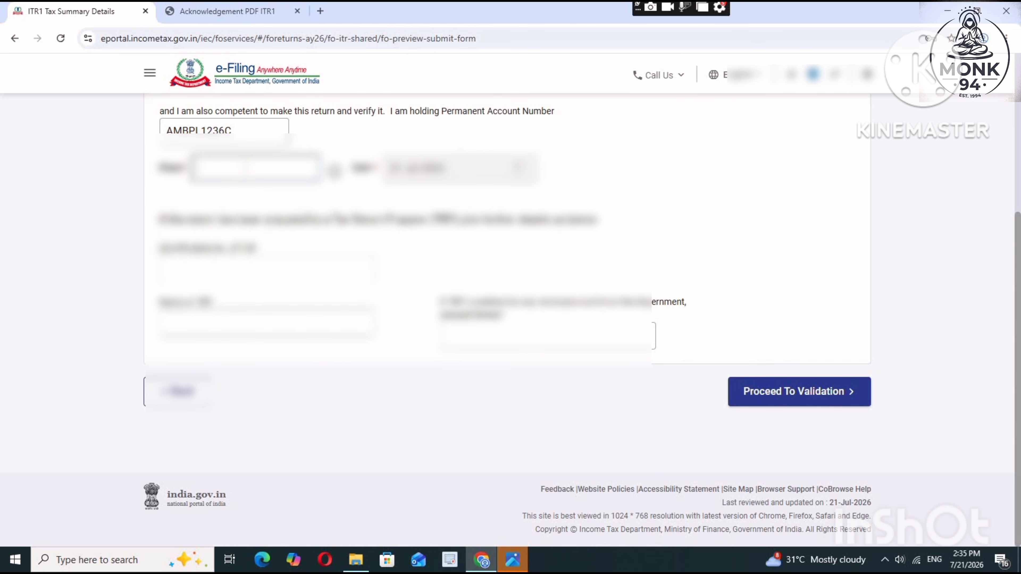
{"action": "type", "text": "pal"}
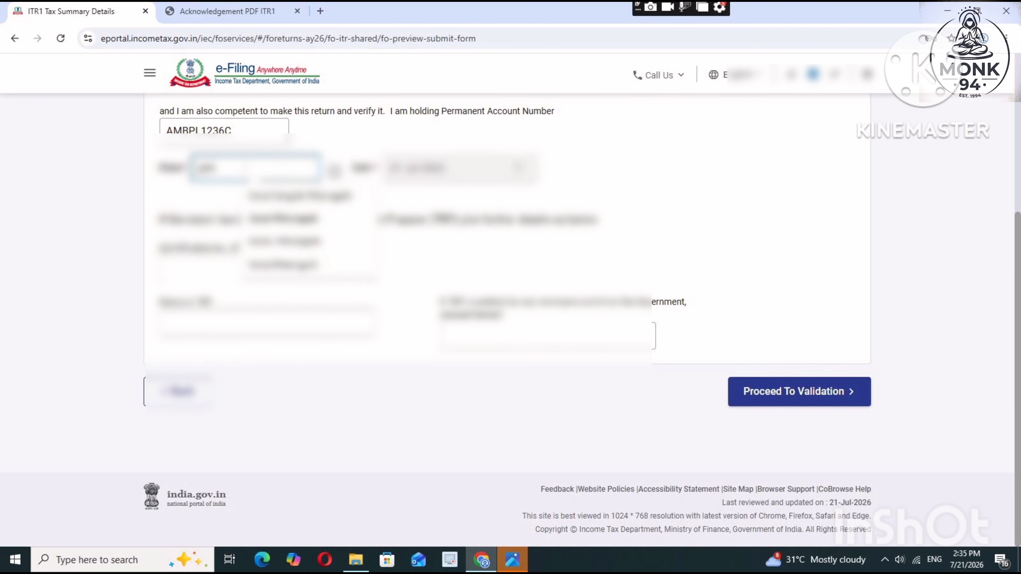
{"action": "type", "text": "akkad"}
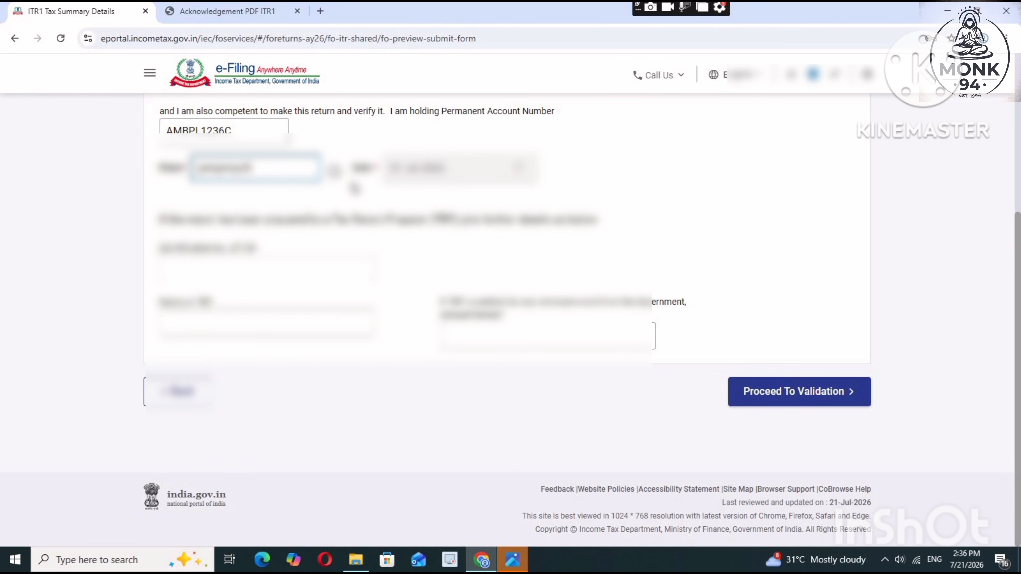
{"action": "left_click", "coordinate": [802, 397]}
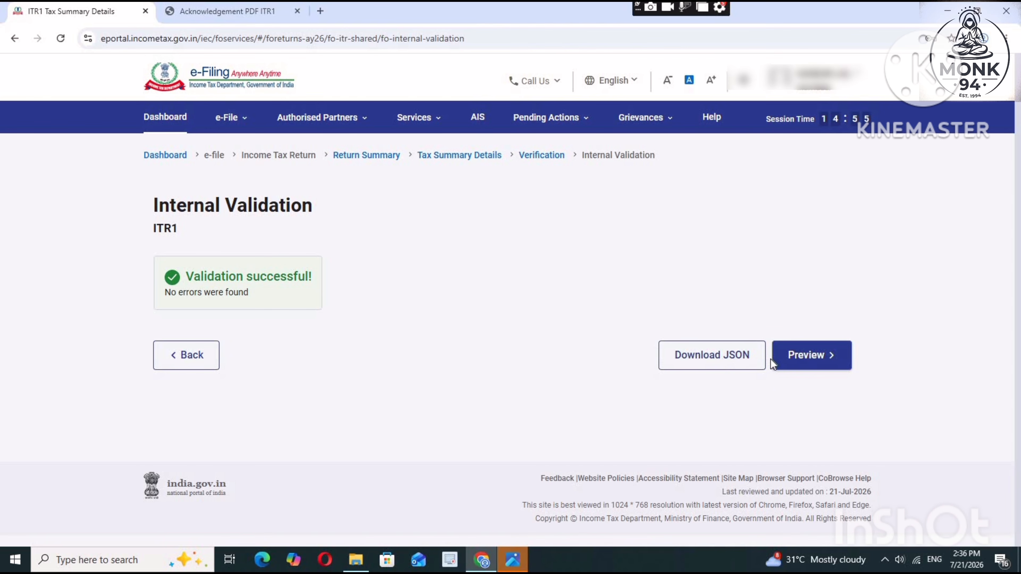
Review the return's PDF preview and send it for validation
{"action": "left_click", "coordinate": [812, 364]}
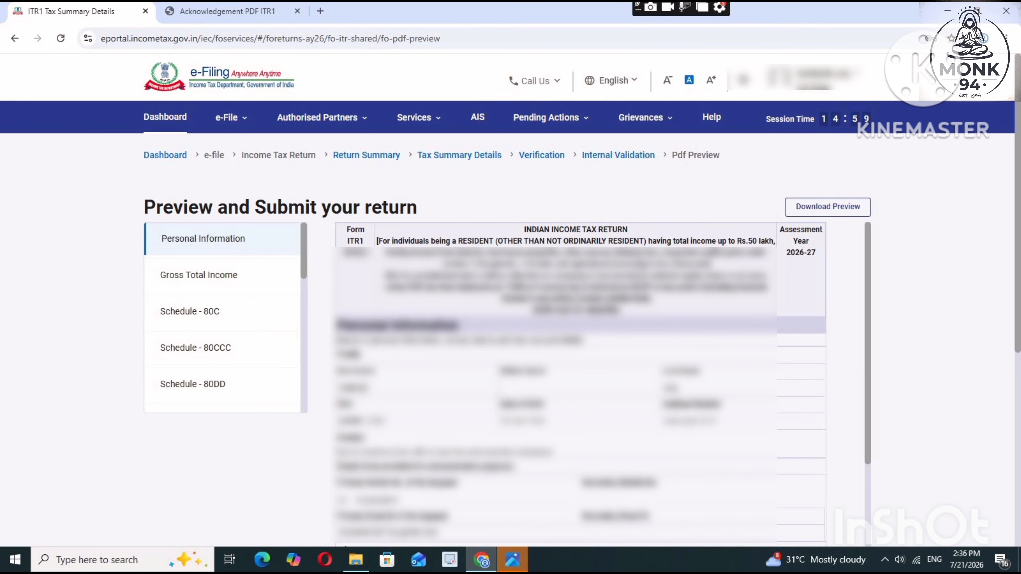
{"action": "scroll", "coordinate": [631, 353], "scroll_direction": "down", "scroll_amount": 15}
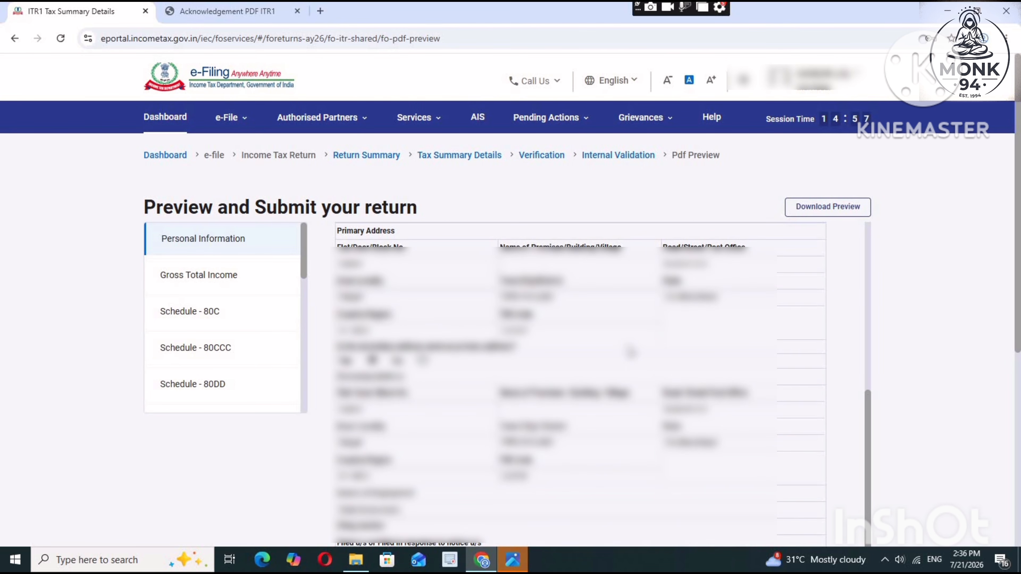
{"action": "scroll", "coordinate": [631, 352], "scroll_direction": "down", "scroll_amount": 10}
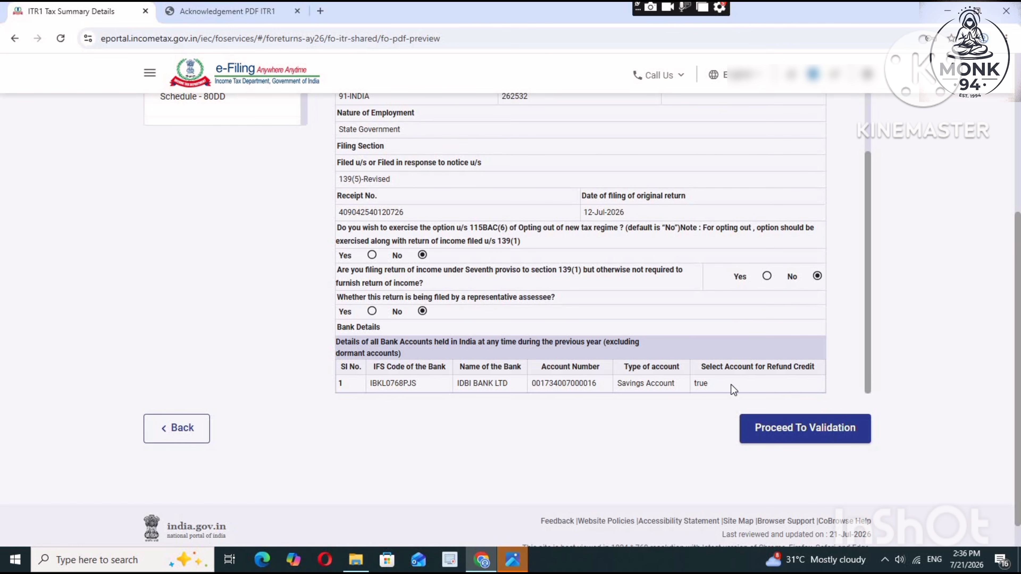
{"action": "left_click", "coordinate": [770, 441]}
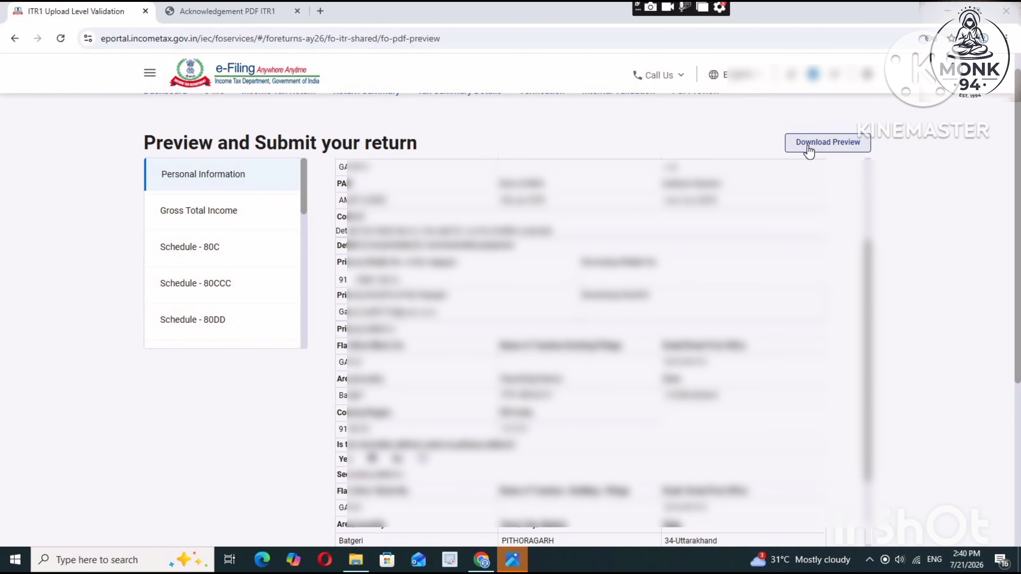
Run upload level validation on the ITR1
{"action": "scroll", "coordinate": [809, 151], "scroll_direction": "down", "scroll_amount": 3}
{"action": "scroll", "coordinate": [809, 151], "scroll_direction": "up", "scroll_amount": 5}
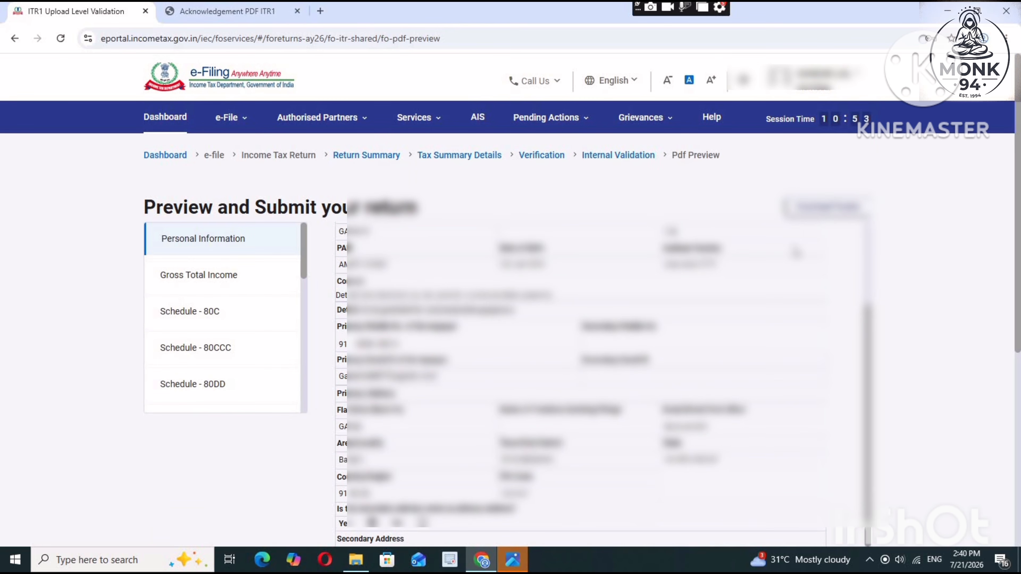
{"action": "scroll", "coordinate": [603, 322], "scroll_direction": "down", "scroll_amount": 10}
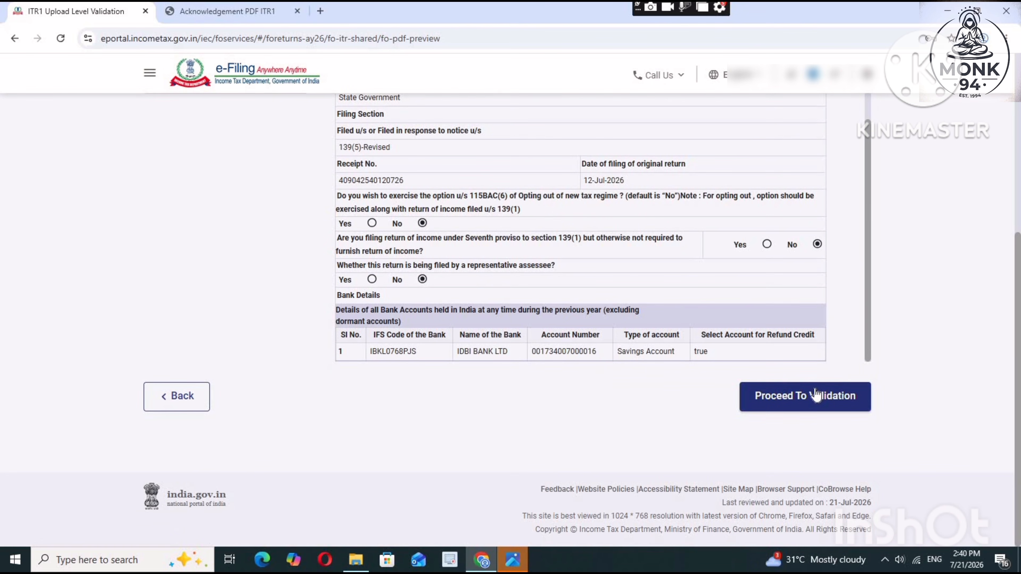
{"action": "left_click", "coordinate": [816, 395]}
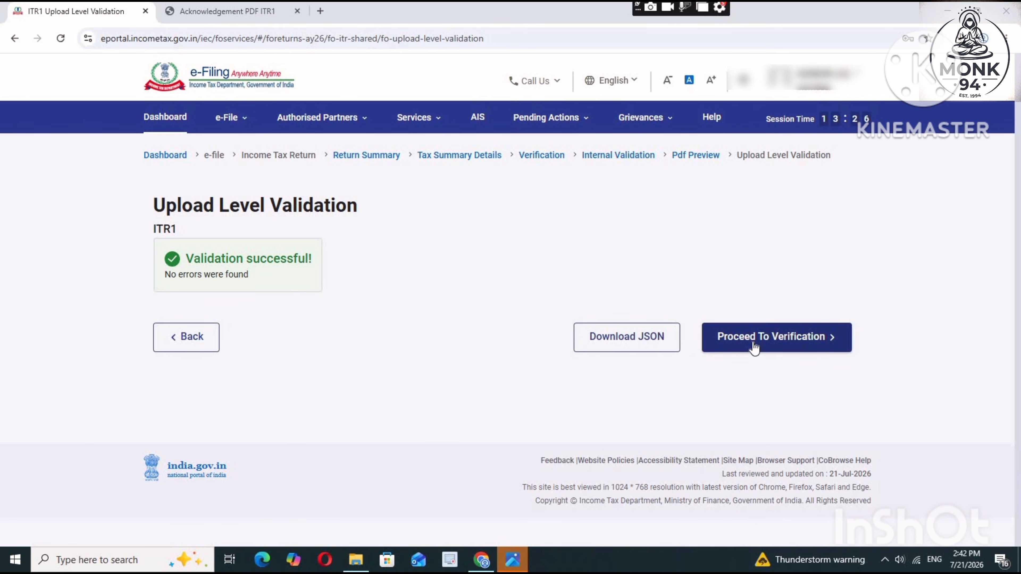
Proceed from the Upload Level Validation page to the return's e-Verify options
{"action": "left_click", "coordinate": [765, 345]}
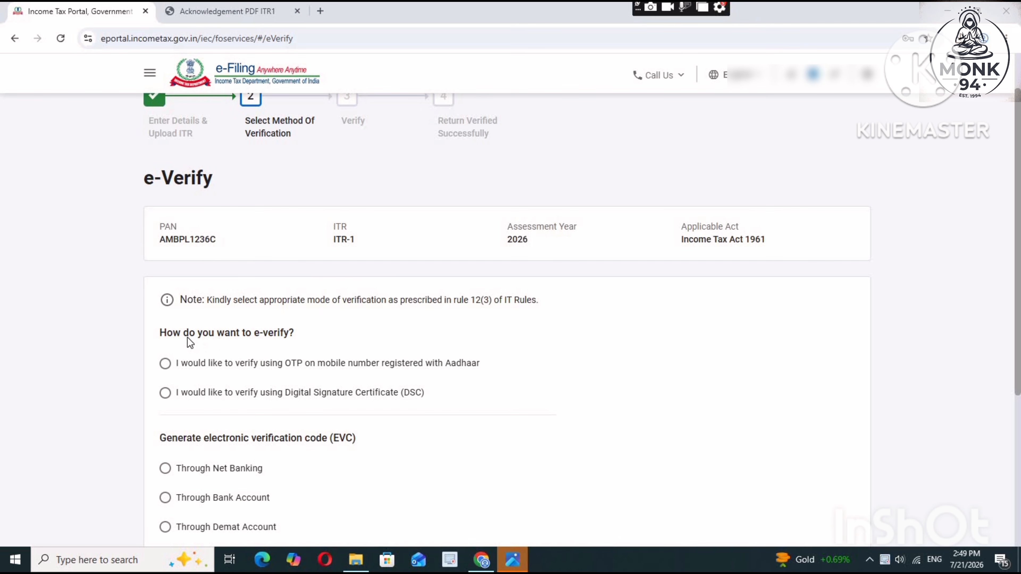
Choose verification by OTP on the Aadhaar-registered mobile number and continue
{"action": "left_click_drag", "start_coordinate": [230, 332], "coordinate": [281, 333]}
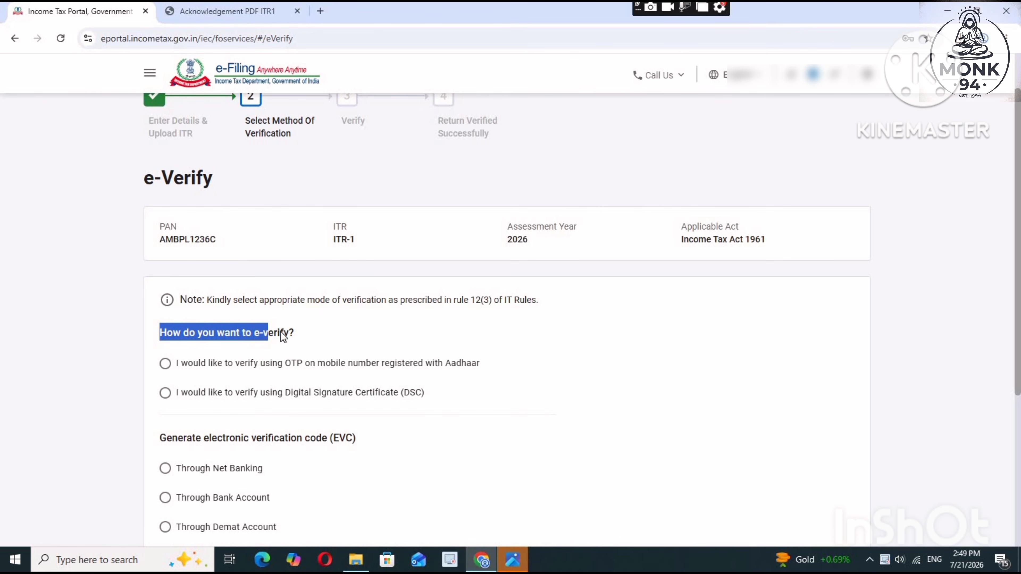
{"action": "scroll", "coordinate": [204, 266], "scroll_direction": "down", "scroll_amount": 3}
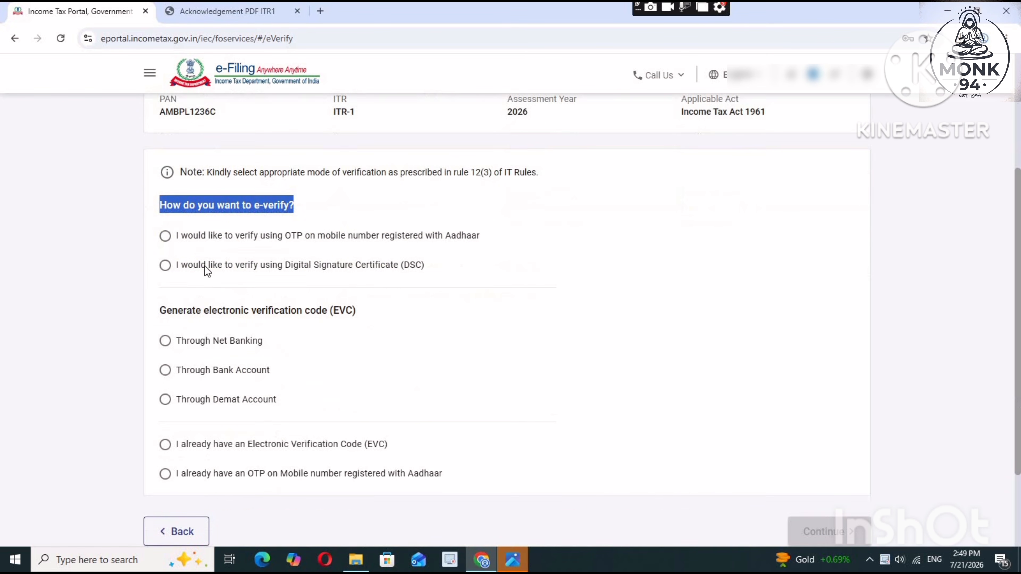
{"action": "left_click", "coordinate": [169, 237]}
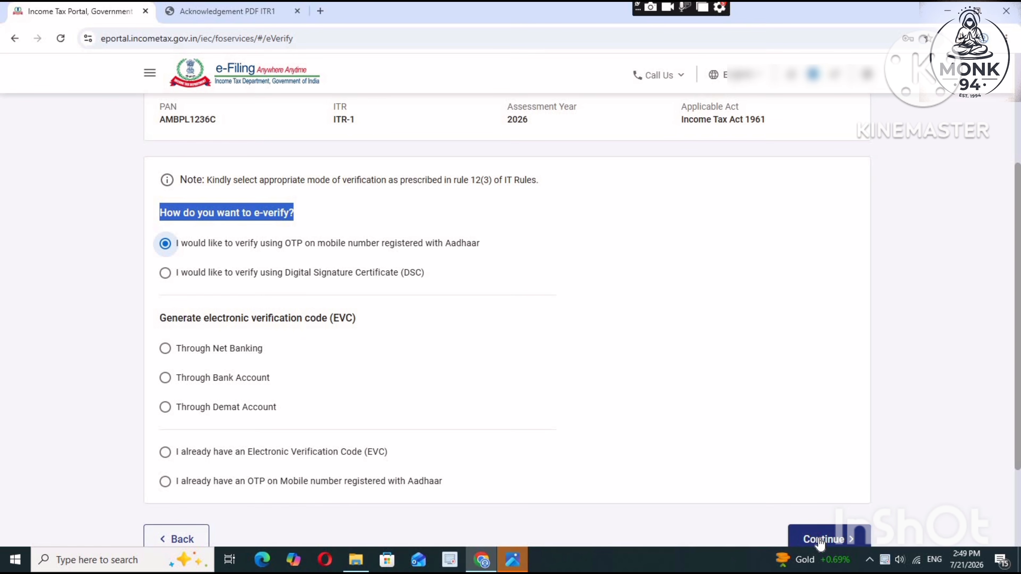
{"action": "left_click", "coordinate": [807, 545]}
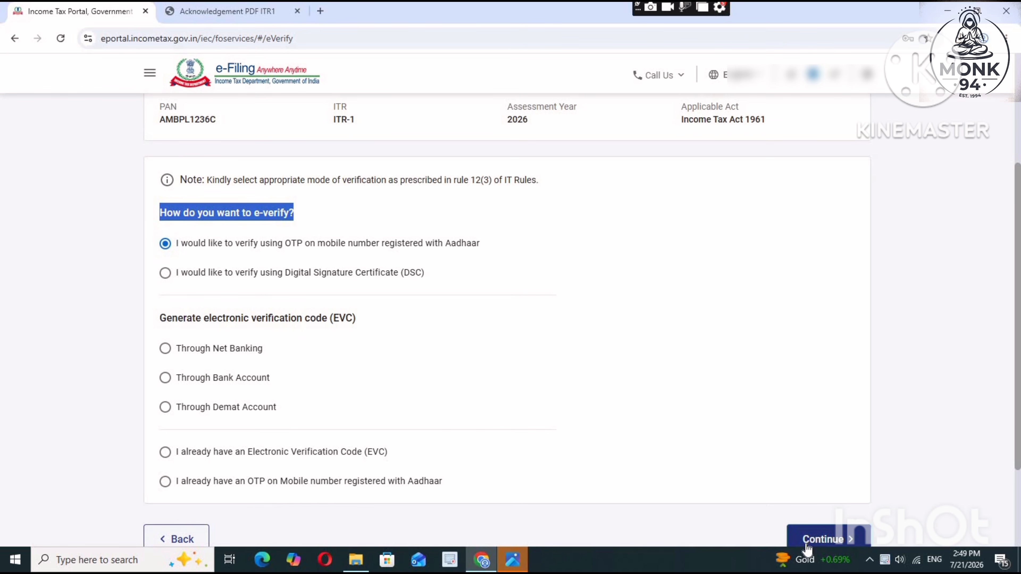
Agree to validate the Aadhaar details and generate the Aadhaar OTP
{"action": "left_click", "coordinate": [349, 328]}
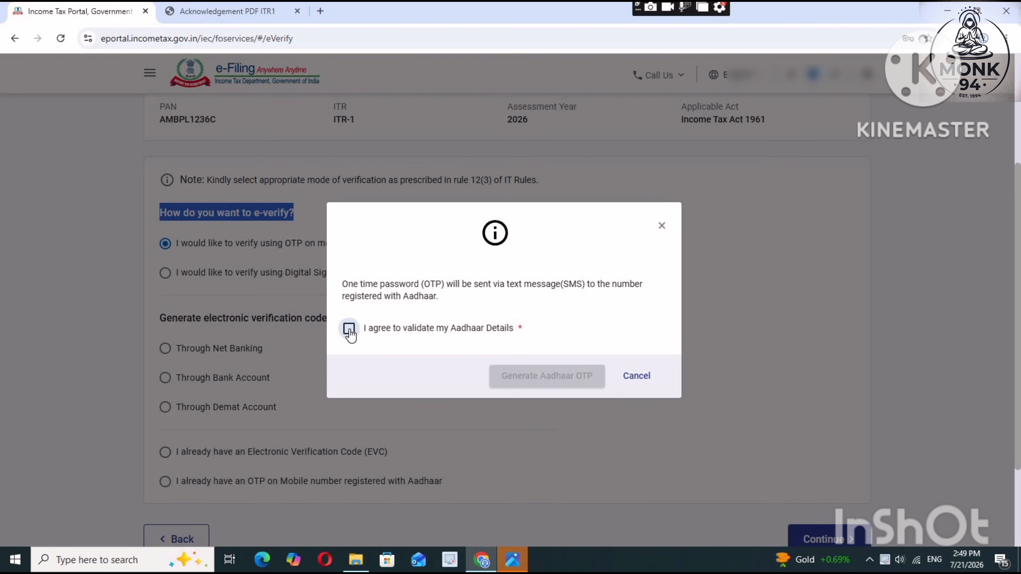
{"action": "left_click", "coordinate": [528, 378]}
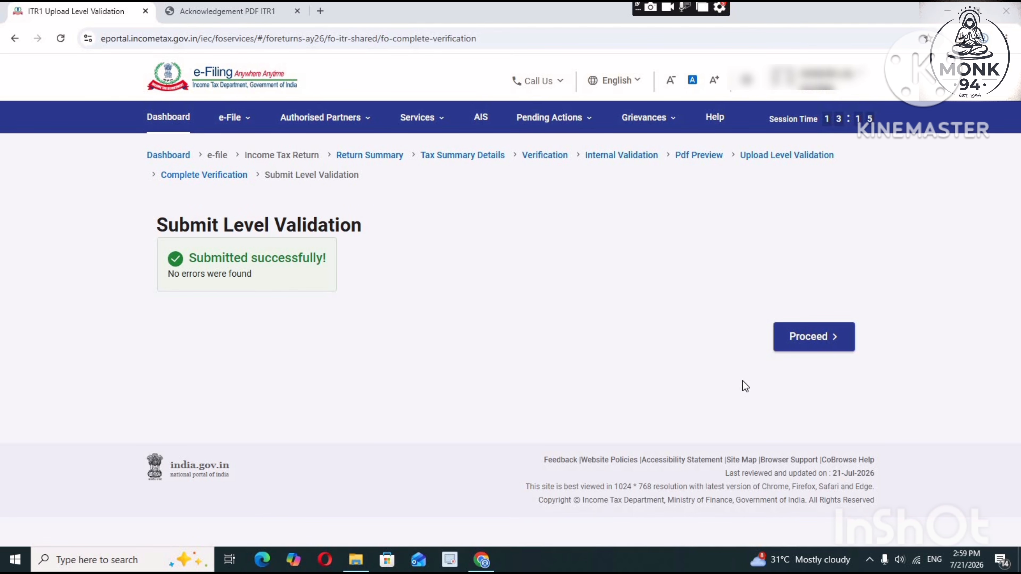
Proceed past Submit Level Validation and highlight the return-submitted success message
{"action": "left_click", "coordinate": [815, 342]}
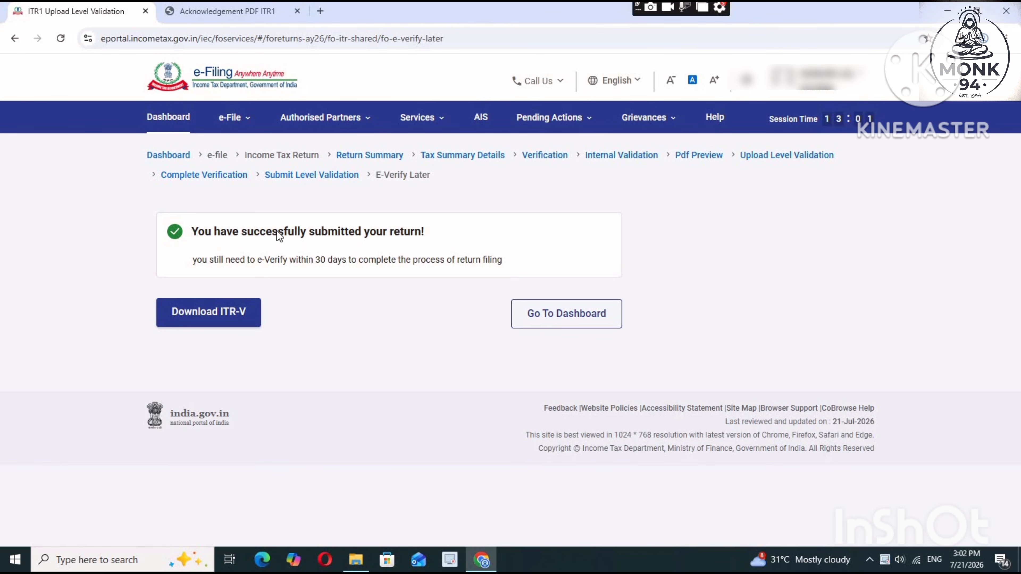
{"action": "left_click_drag", "start_coordinate": [192, 232], "coordinate": [439, 235]}
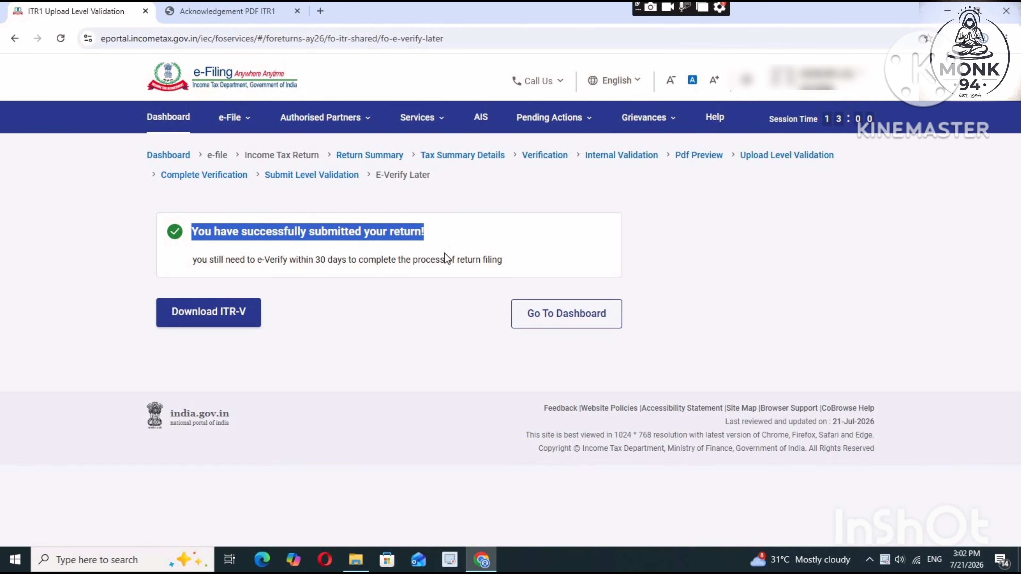